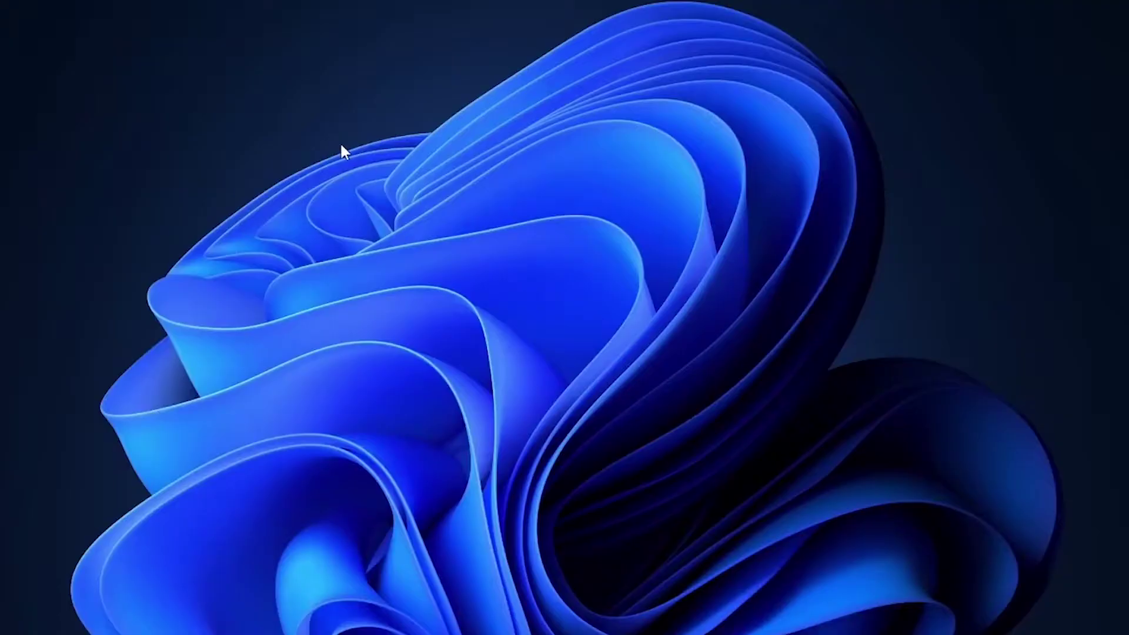
Permanently delete the Document1.asd AutoRecovery file from the Recycle Bin
right_click(342, 150)
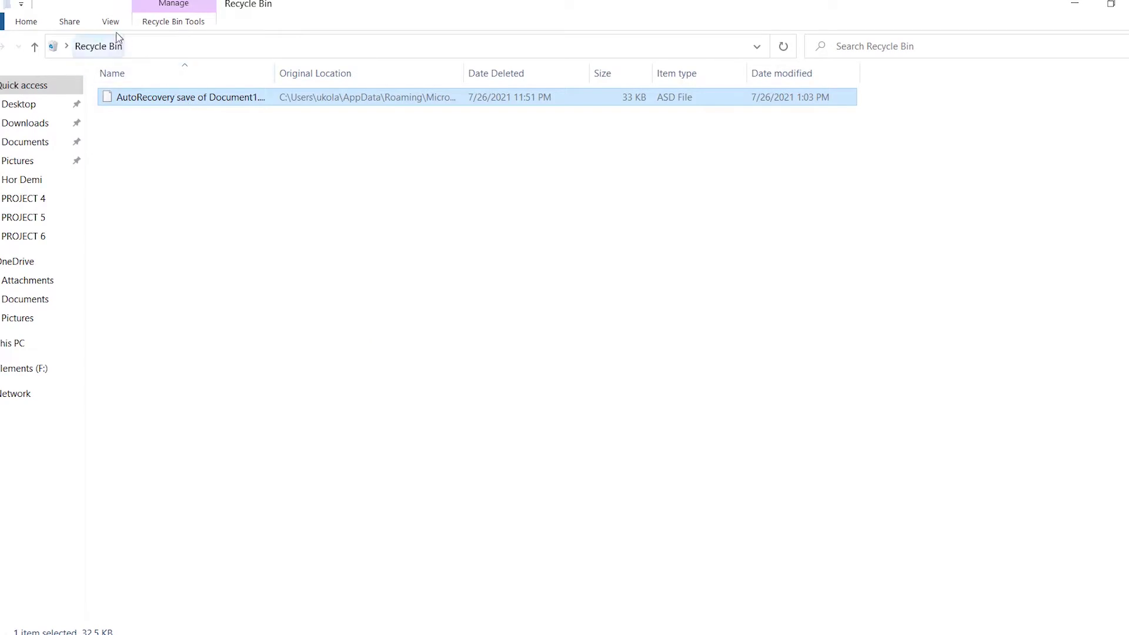
key("Delete")
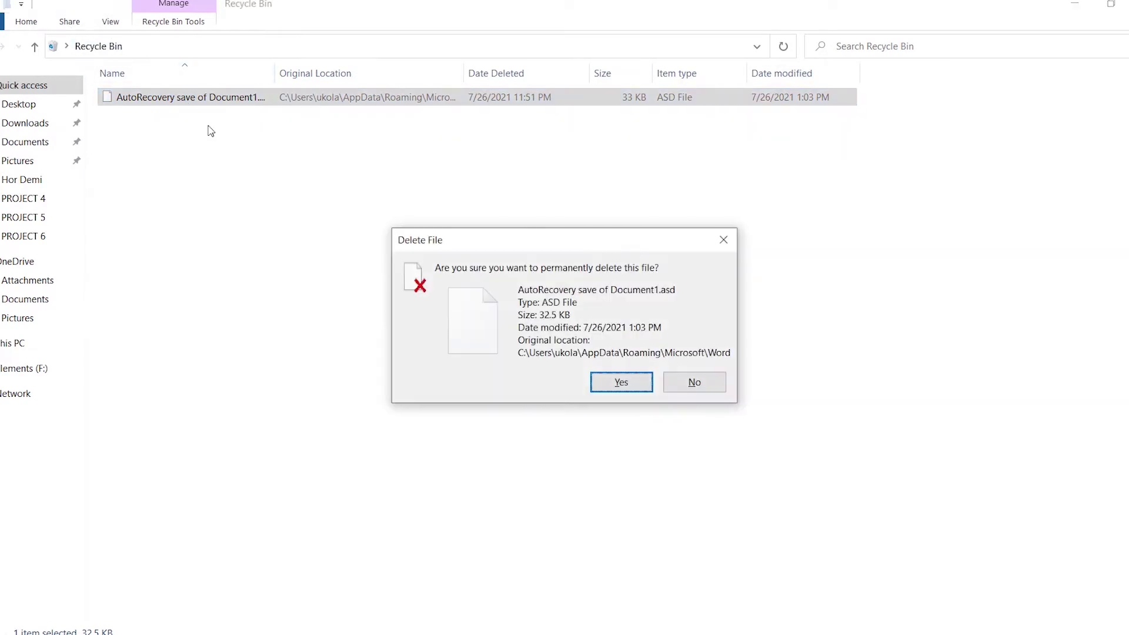
left_click(621, 385)
Run Disk Cleanup on OS (C:), deleting Downloaded Program Files and Temporary Internet Files
left_click(36, 342)
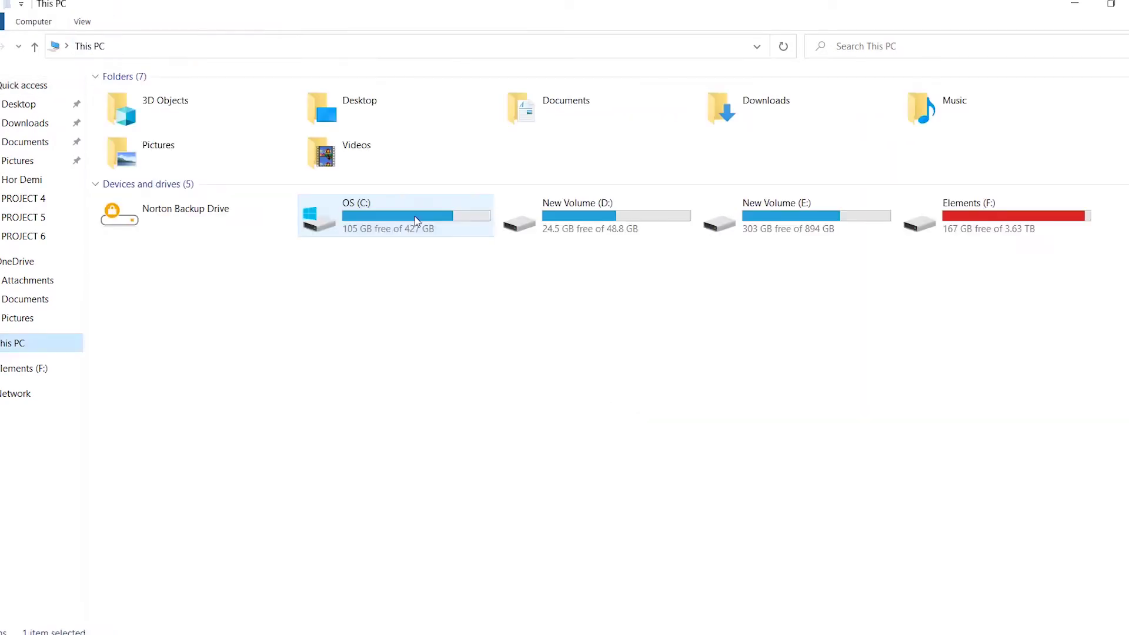
right_click(417, 219)
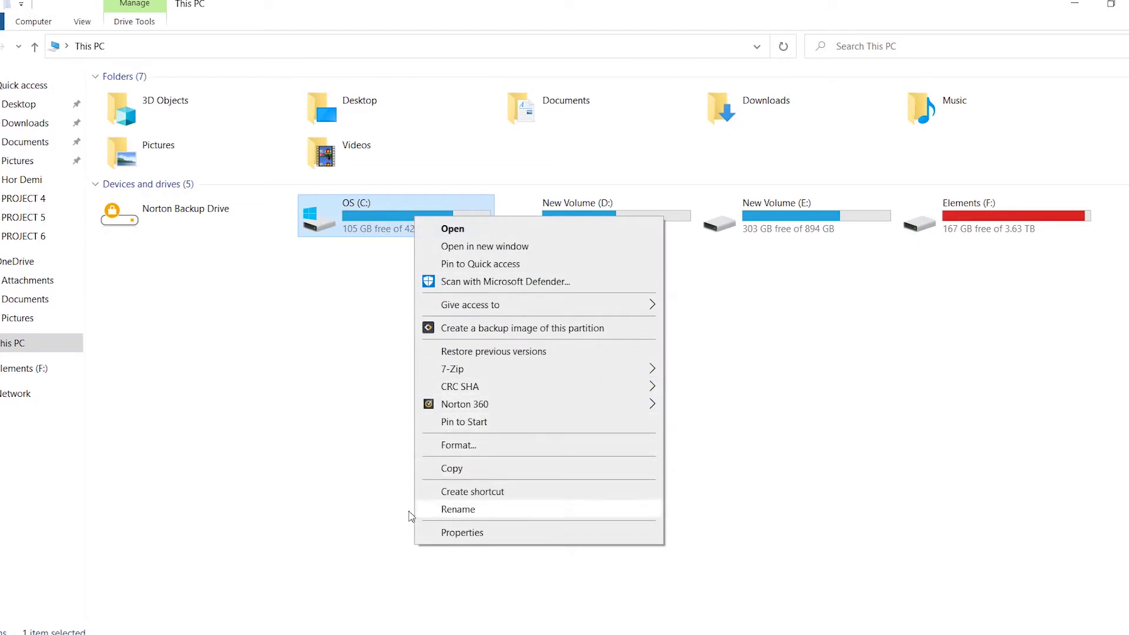
left_click(388, 511)
right_click(393, 221)
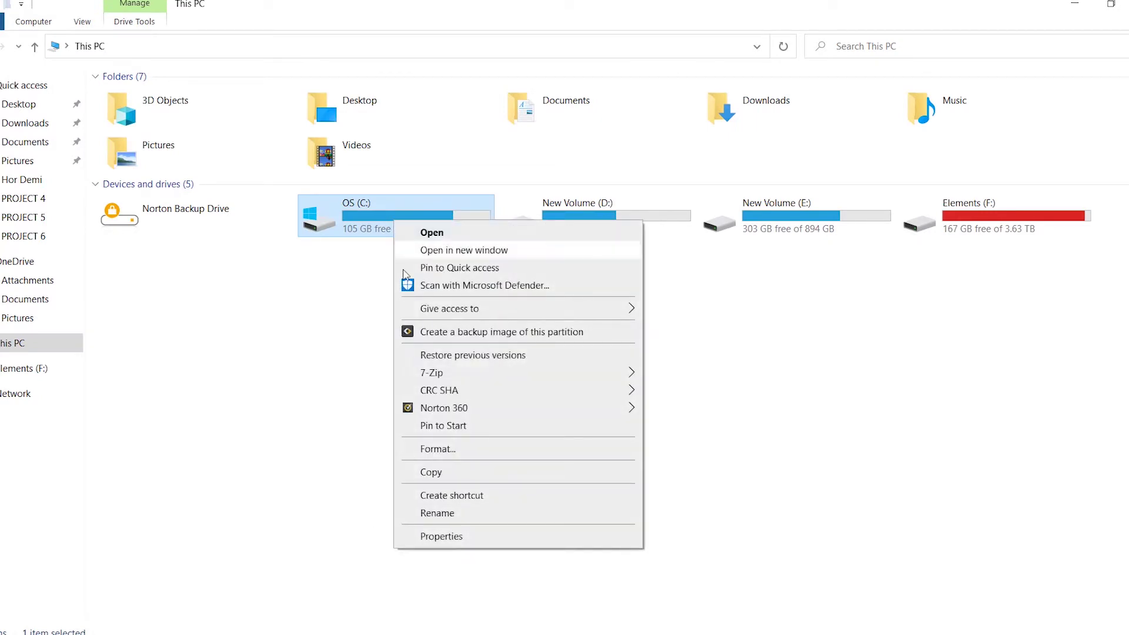
left_click(450, 537)
left_click(648, 480)
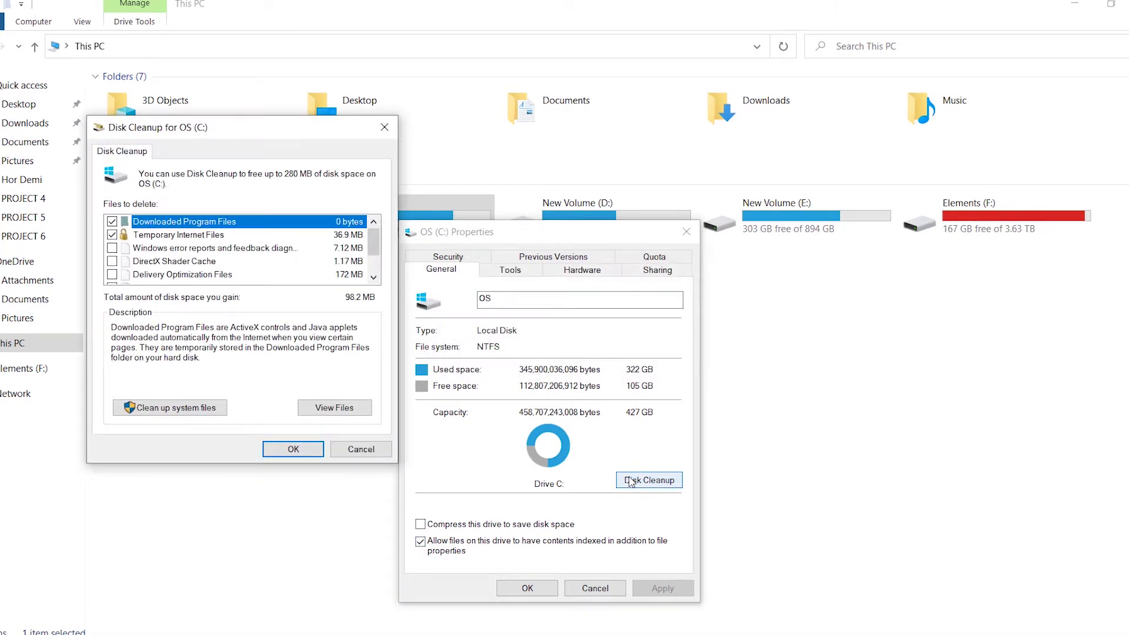
mouse_move(374, 237)
left_mouse_down()
mouse_move(376, 269)
mouse_move(377, 236)
left_mouse_up()
left_click(293, 449)
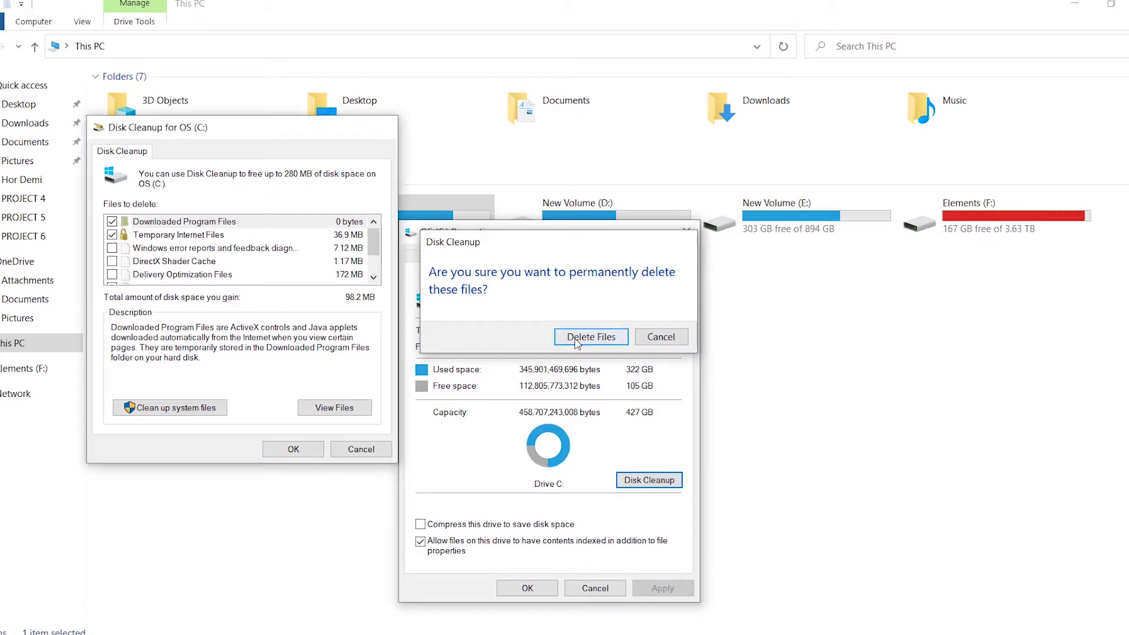
left_click(591, 338)
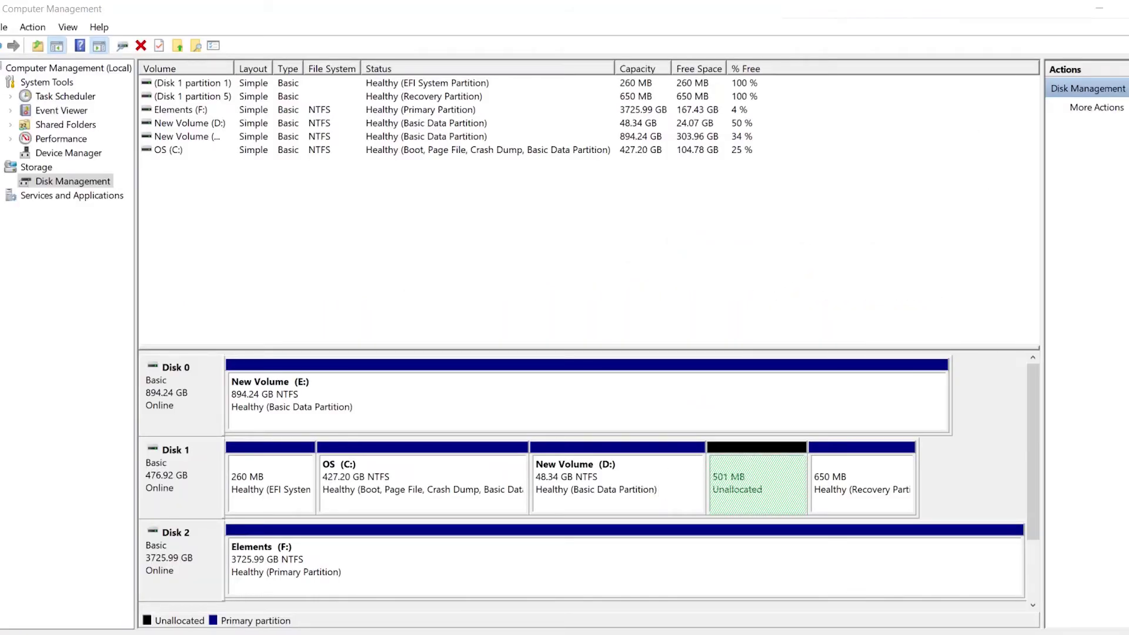
Open Disk Management from This PC's Manage option and select New Volume (D:)
left_click(41, 348)
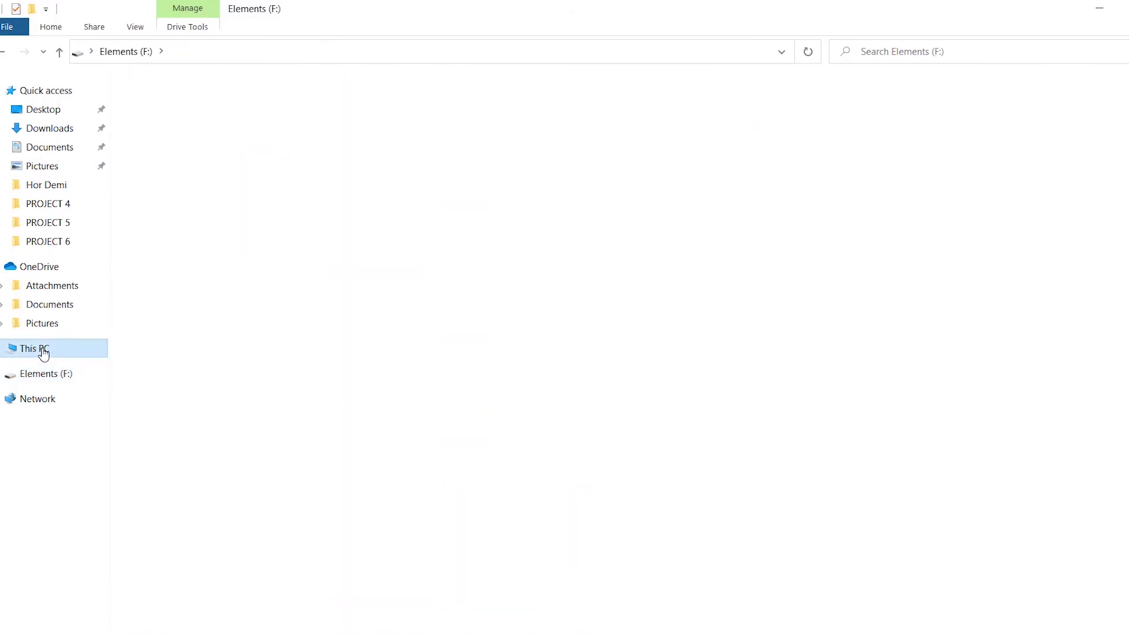
right_click(43, 352)
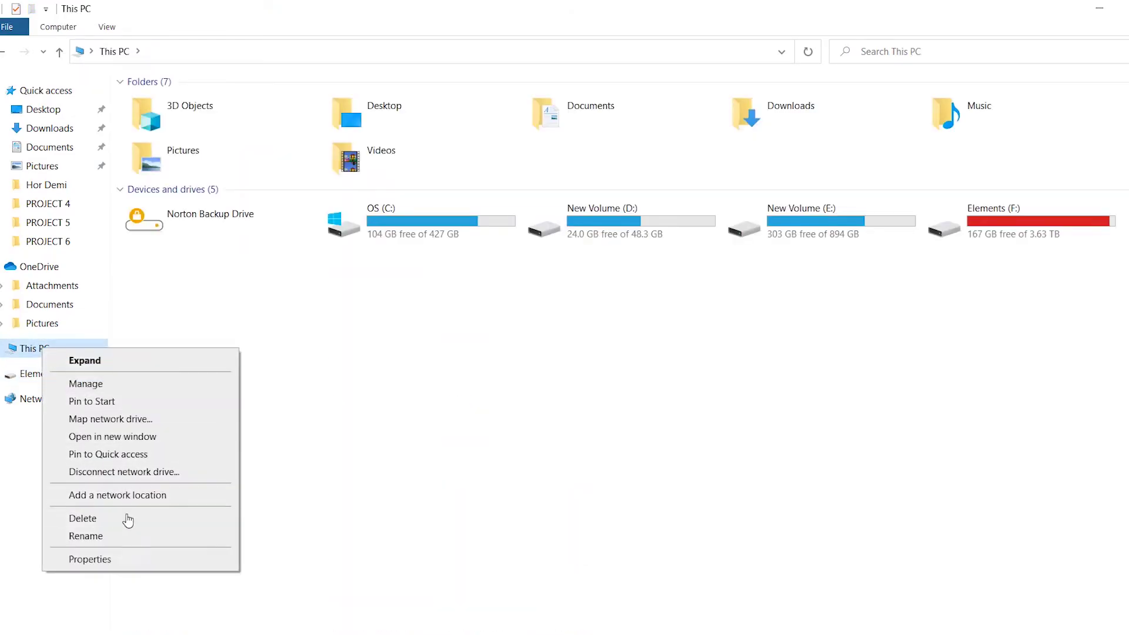
left_click(85, 384)
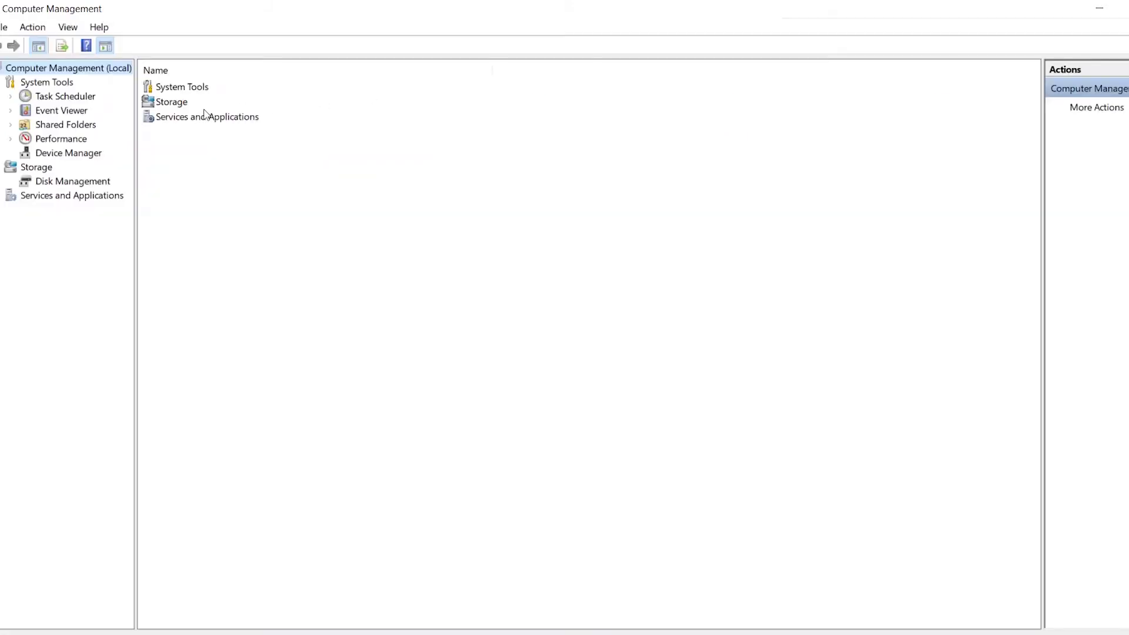
left_click(51, 182)
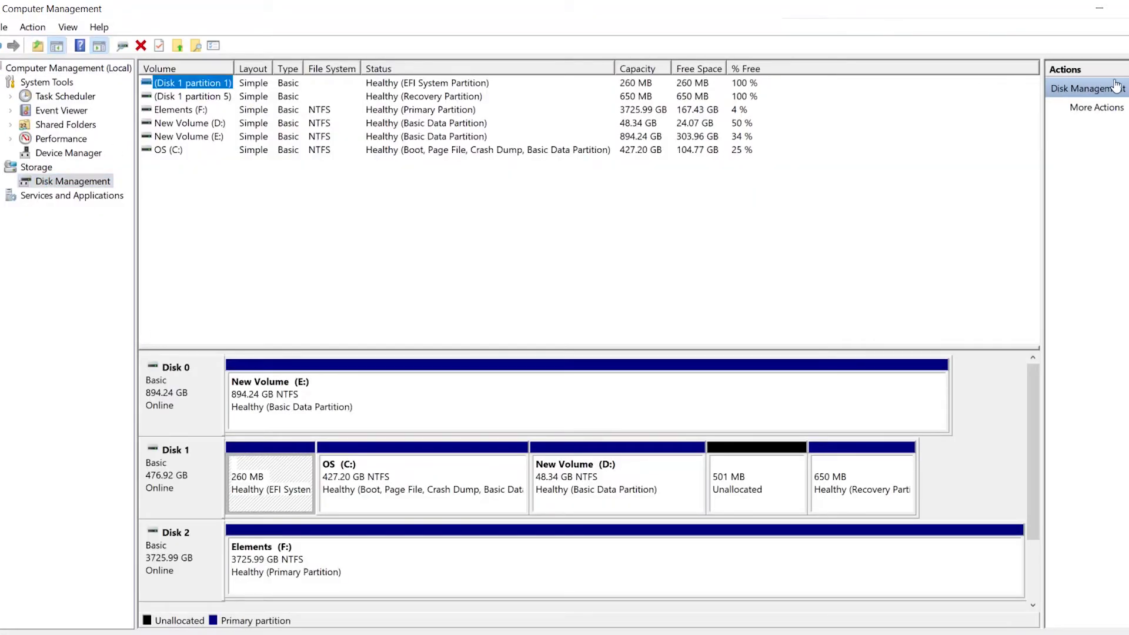
left_click(639, 500)
right_click(638, 500)
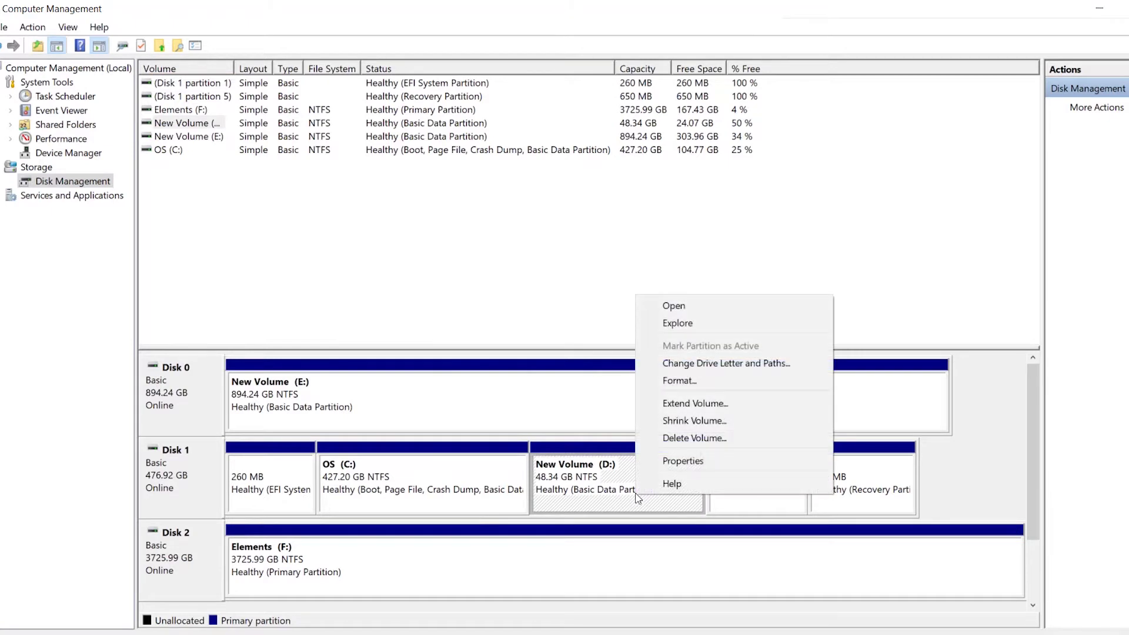
Extend New Volume (D:) by 500 MB to 48.83 GB with the Extend Volume wizard
left_click(707, 404)
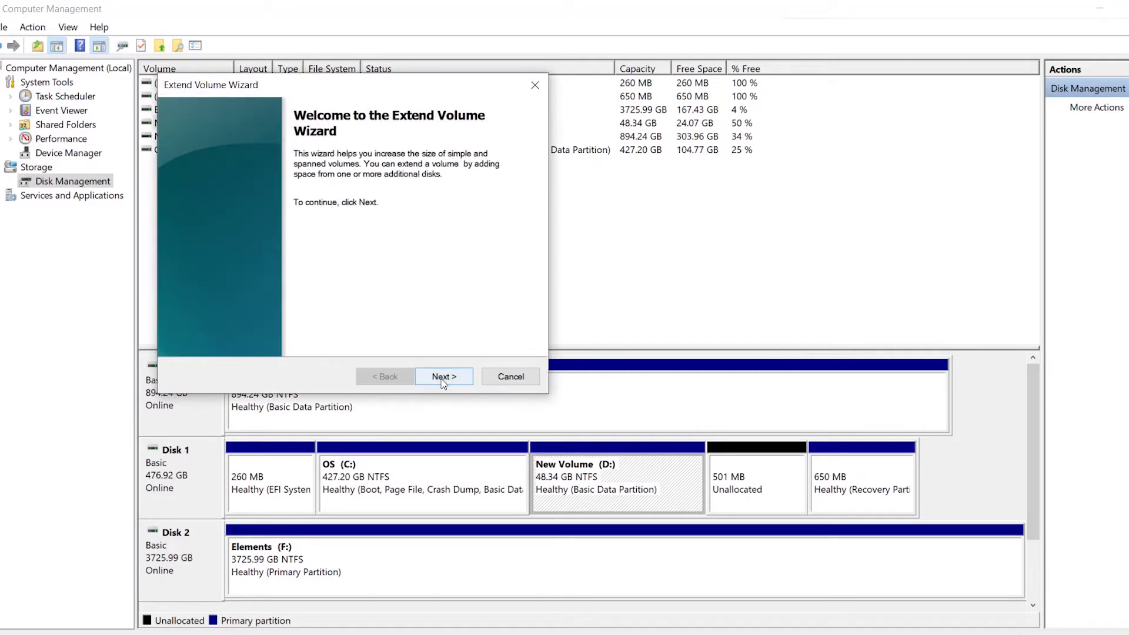
left_click(444, 378)
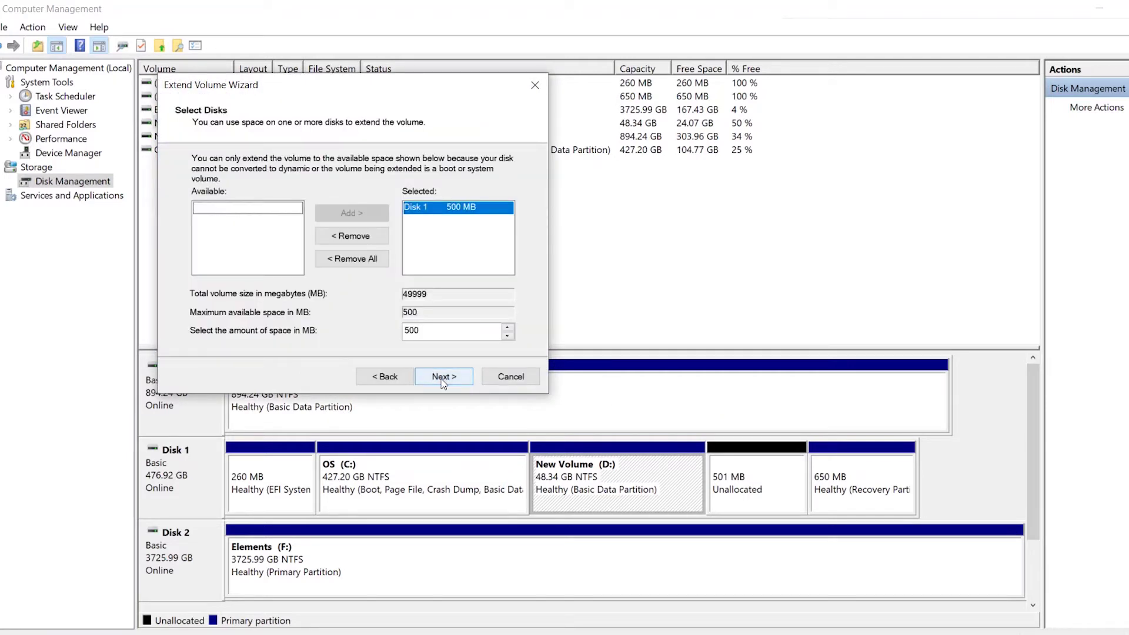
left_click_drag(433, 330, 355, 333)
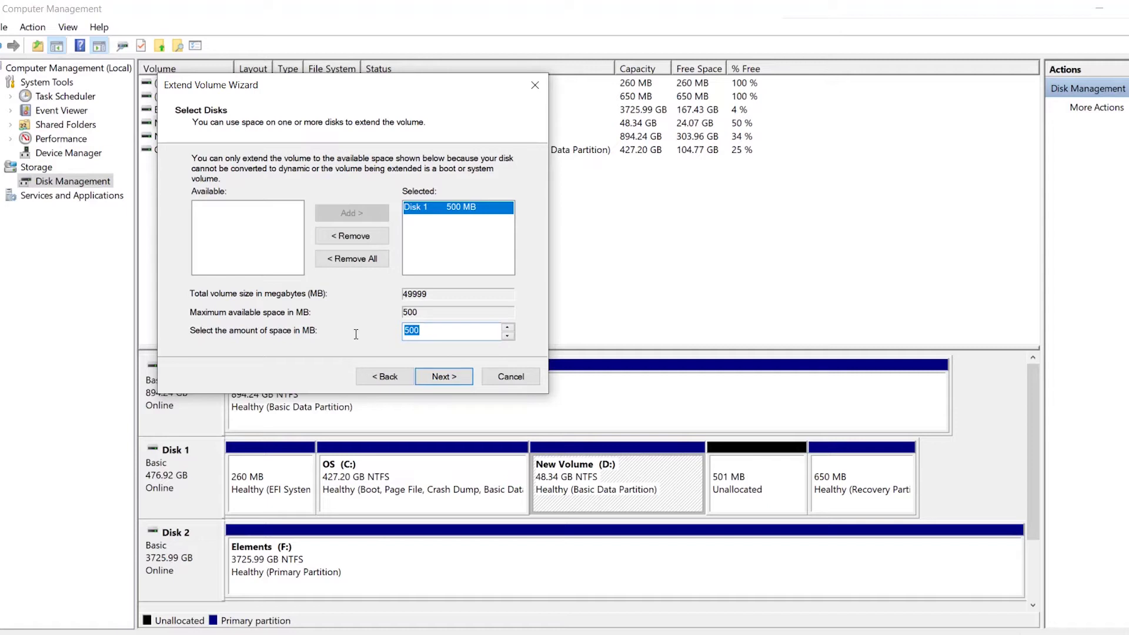
type("500")
left_click(444, 377)
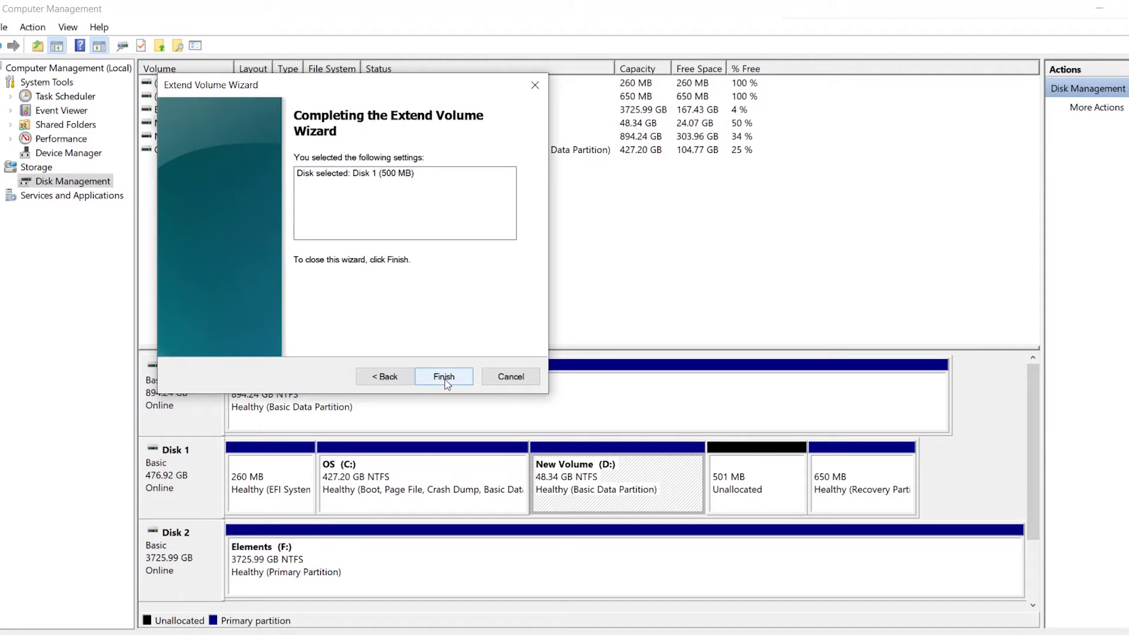
left_click(445, 379)
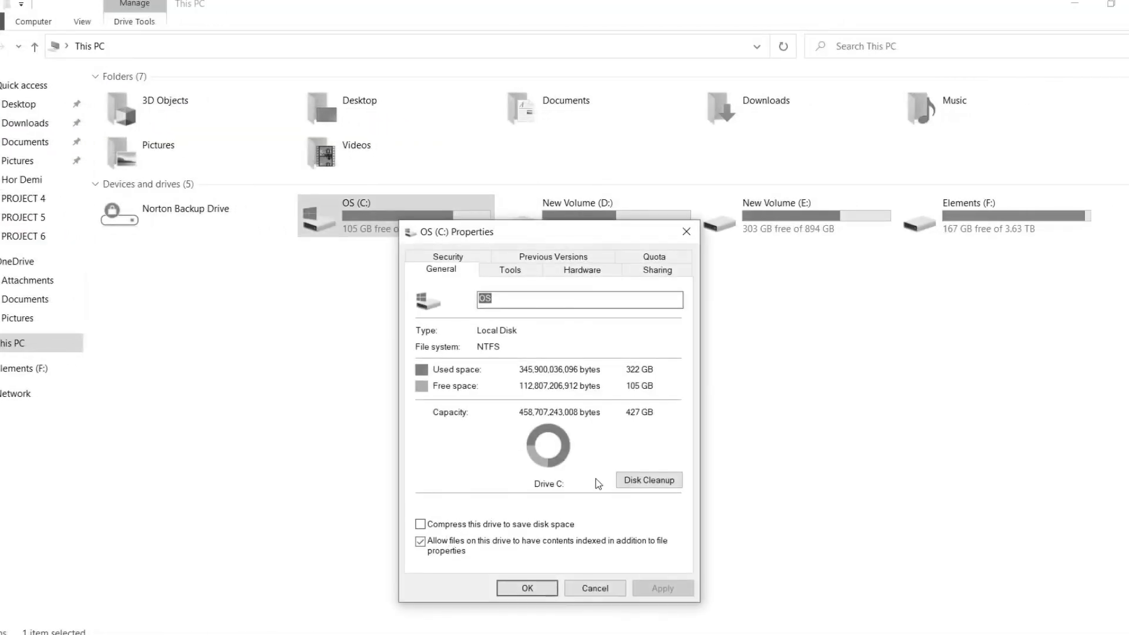
Start a Disk Cleanup scan from the OS (C:) Properties dialog
left_click(631, 480)
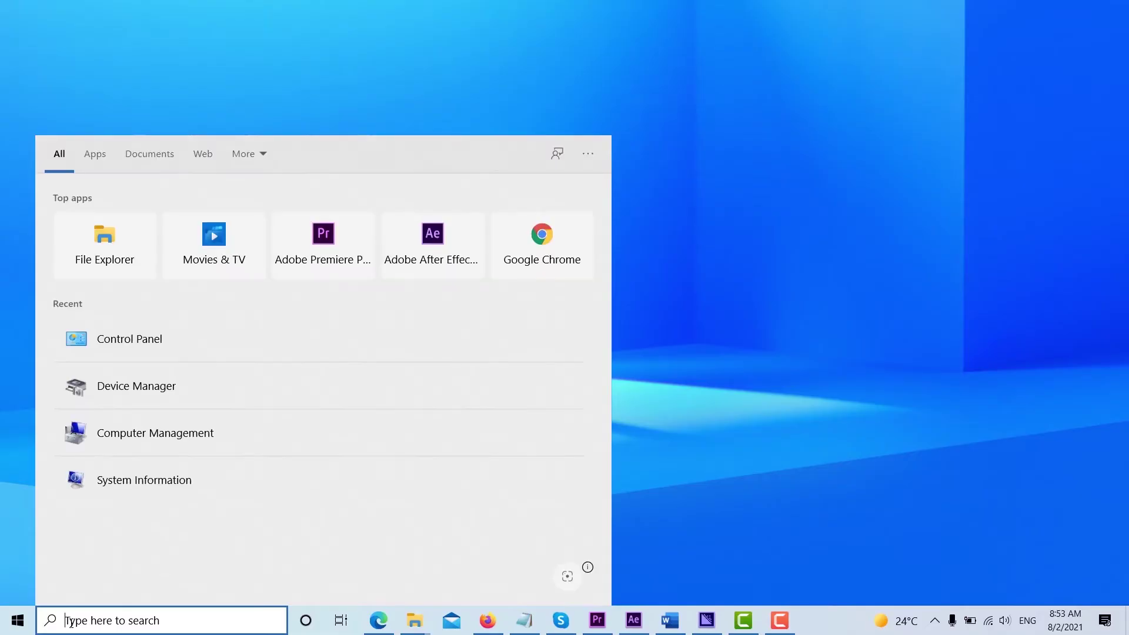
type("cmd")
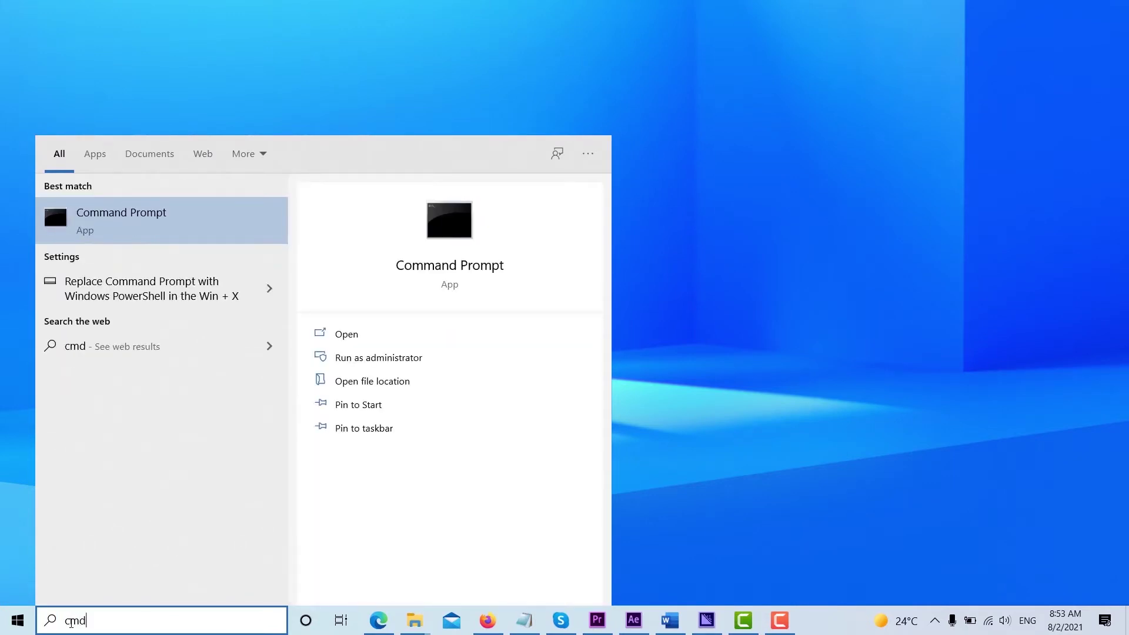
Run the Command Prompt search result as administrator
right_click(118, 213)
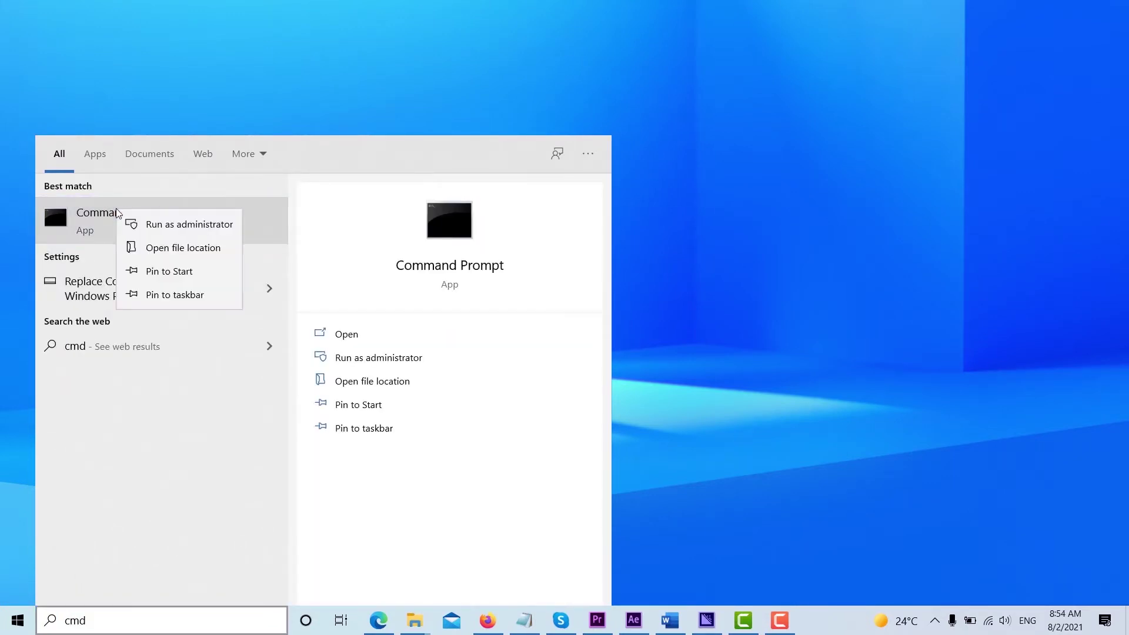
left_click(167, 225)
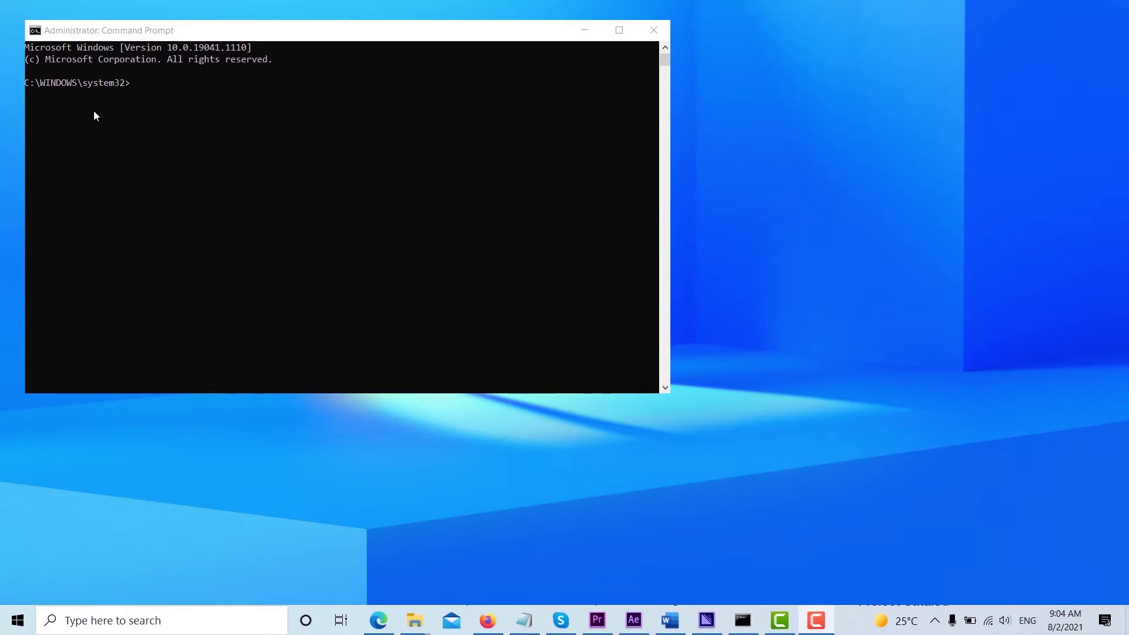
Launch diskpart in the elevated Command Prompt window
left_click(141, 89)
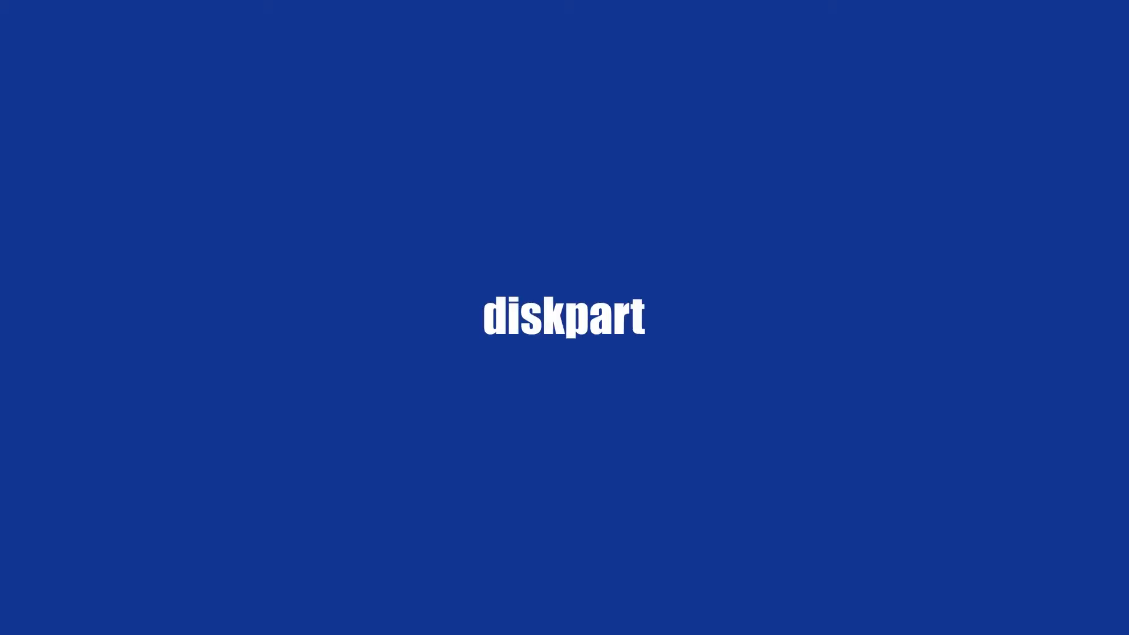
type("disk")
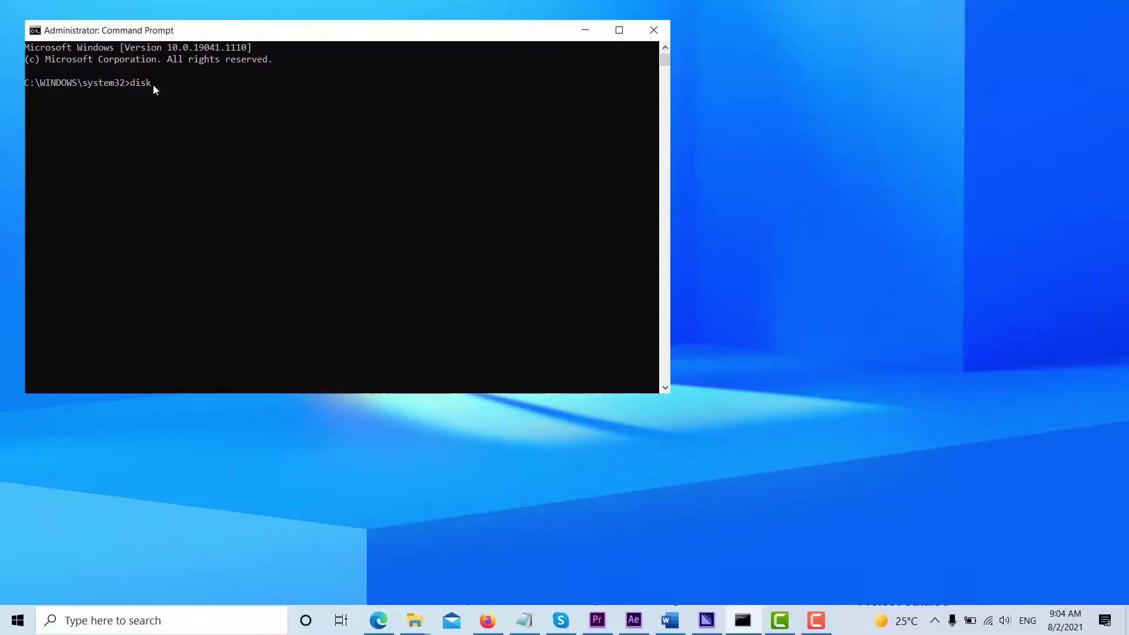
type("part")
key("Return")
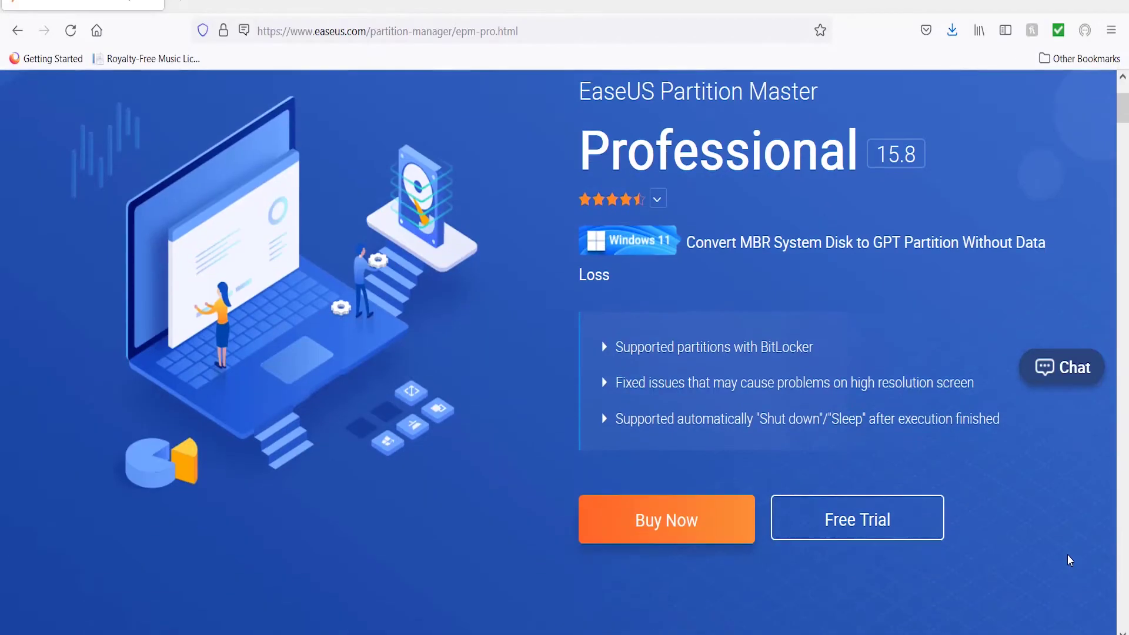
scroll(1057, 519, "down", 3)
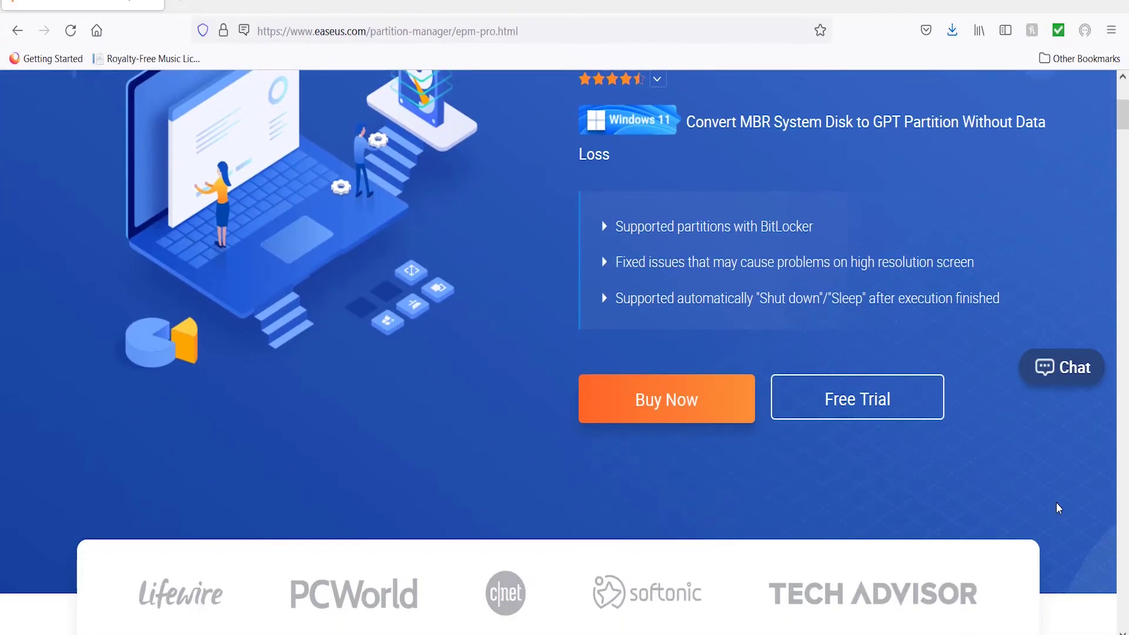
scroll(1056, 508, "down", 2)
scroll(1064, 468, "down", 3)
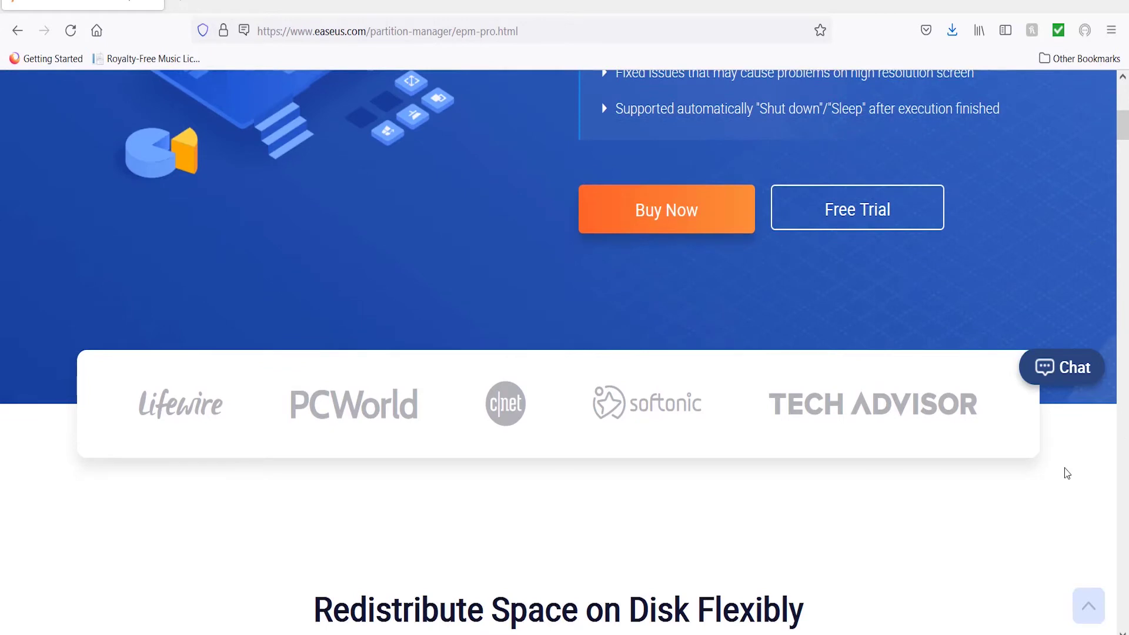
scroll(1065, 468, "down", 2)
scroll(1065, 468, "down", 2)
scroll(1065, 473, "down", 2)
scroll(1067, 473, "down", 2)
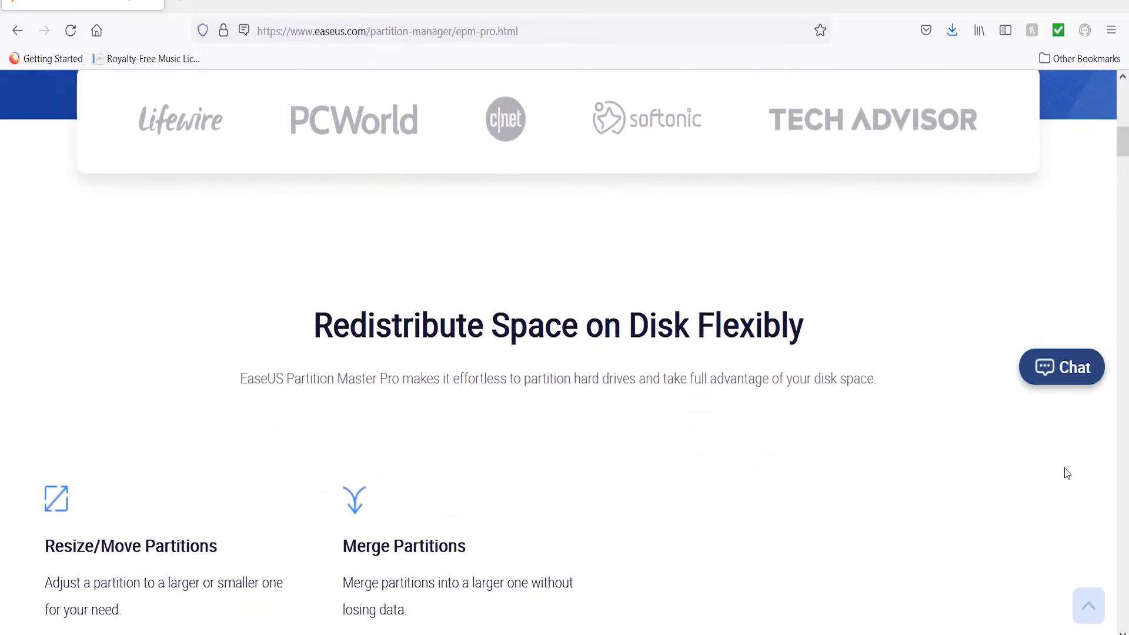
scroll(1066, 473, "down", 2)
scroll(1066, 473, "down", 2)
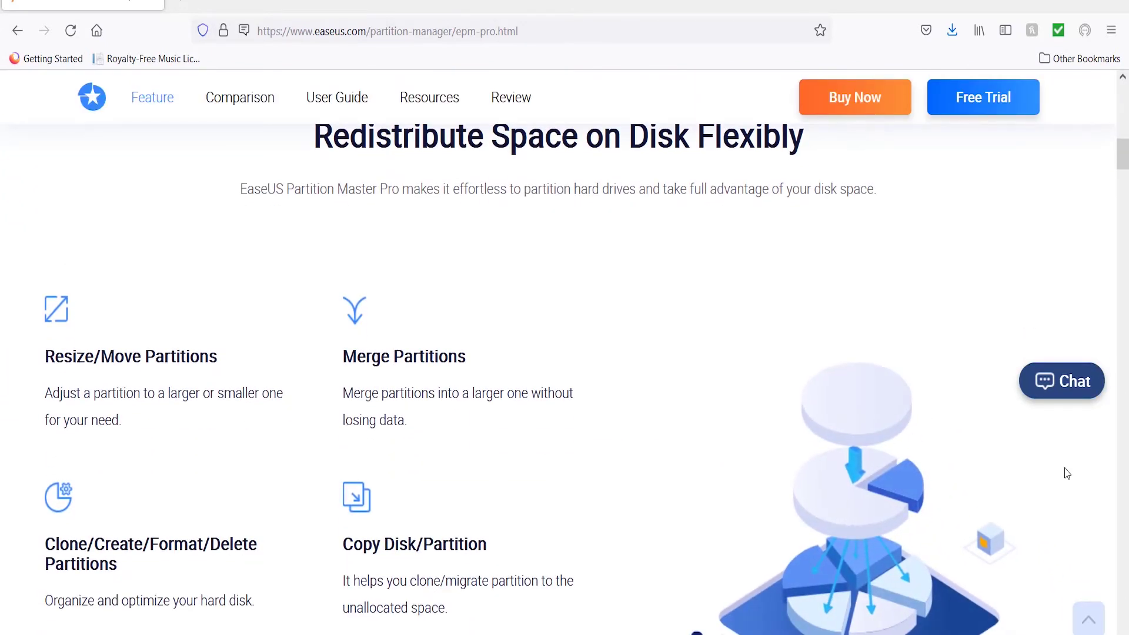
scroll(1066, 474, "down", 2)
scroll(1066, 474, "down", 2)
scroll(1066, 474, "down", 2)
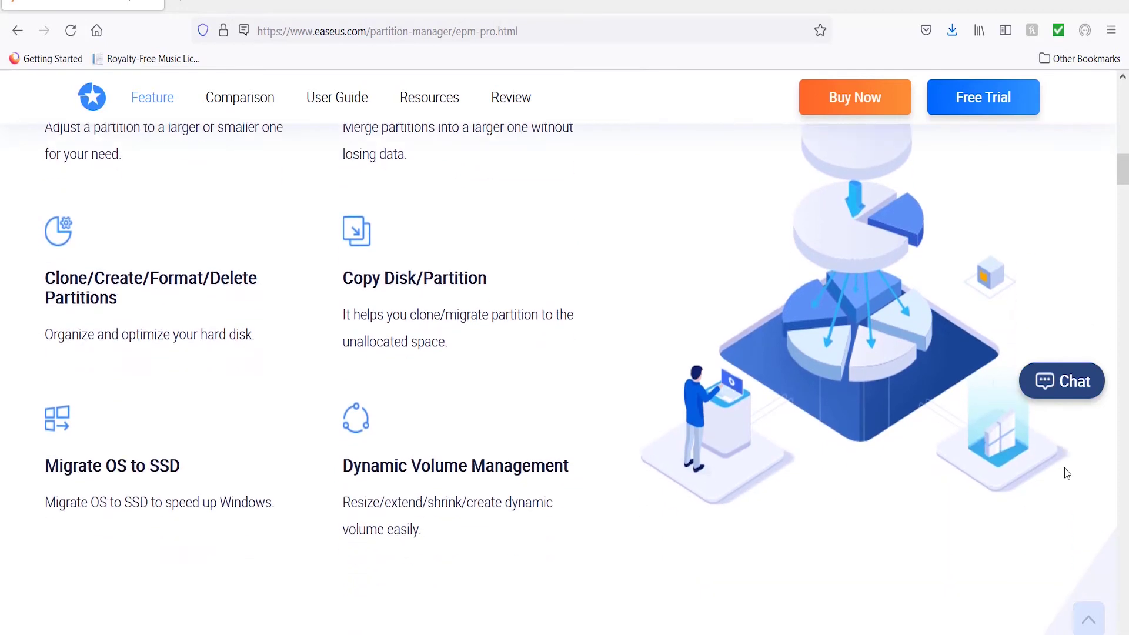
scroll(1072, 475, "down", 2)
scroll(1073, 473, "down", 2)
scroll(1073, 474, "down", 2)
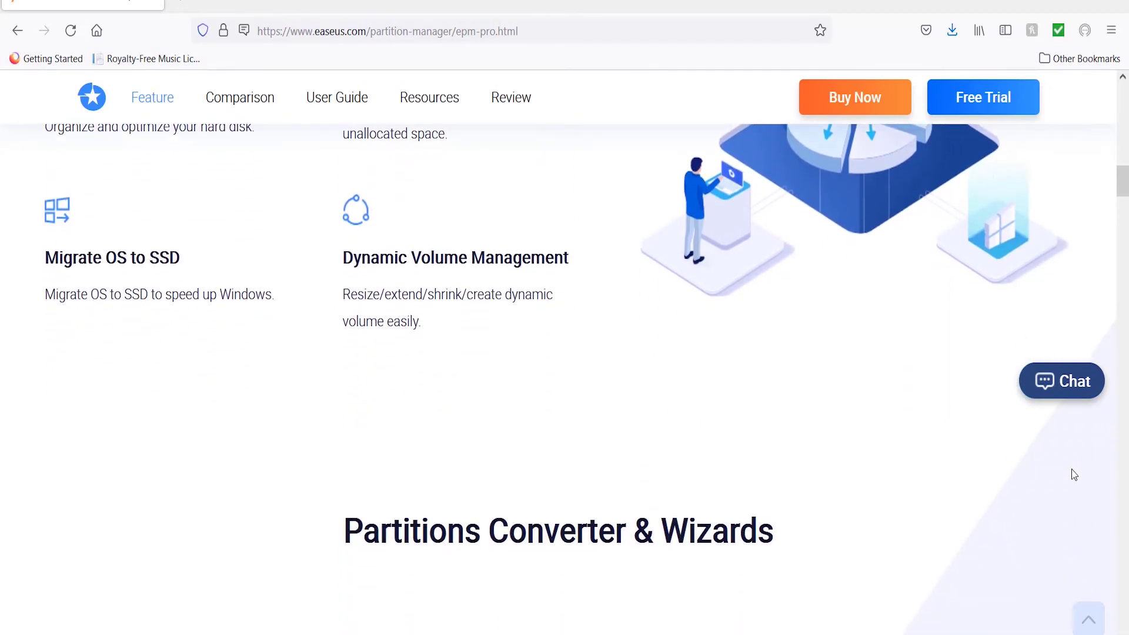
scroll(1073, 474, "down", 2)
scroll(1073, 474, "down", 2)
scroll(1074, 473, "down", 2)
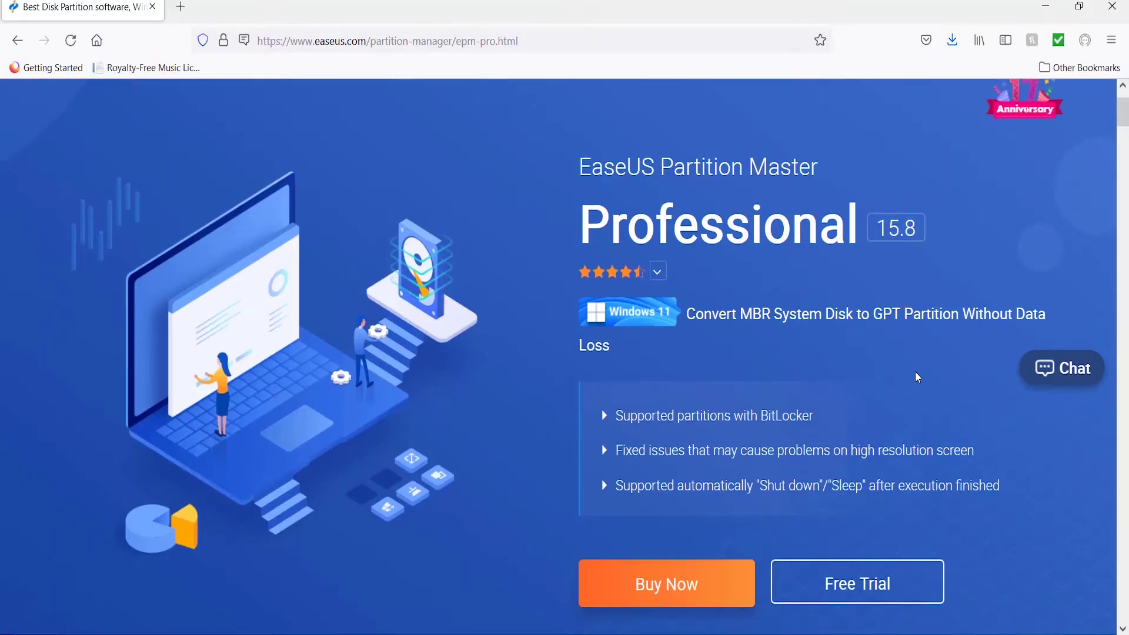
scroll(914, 371, "down", 4)
scroll(955, 356, "down", 2)
scroll(953, 351, "down", 1)
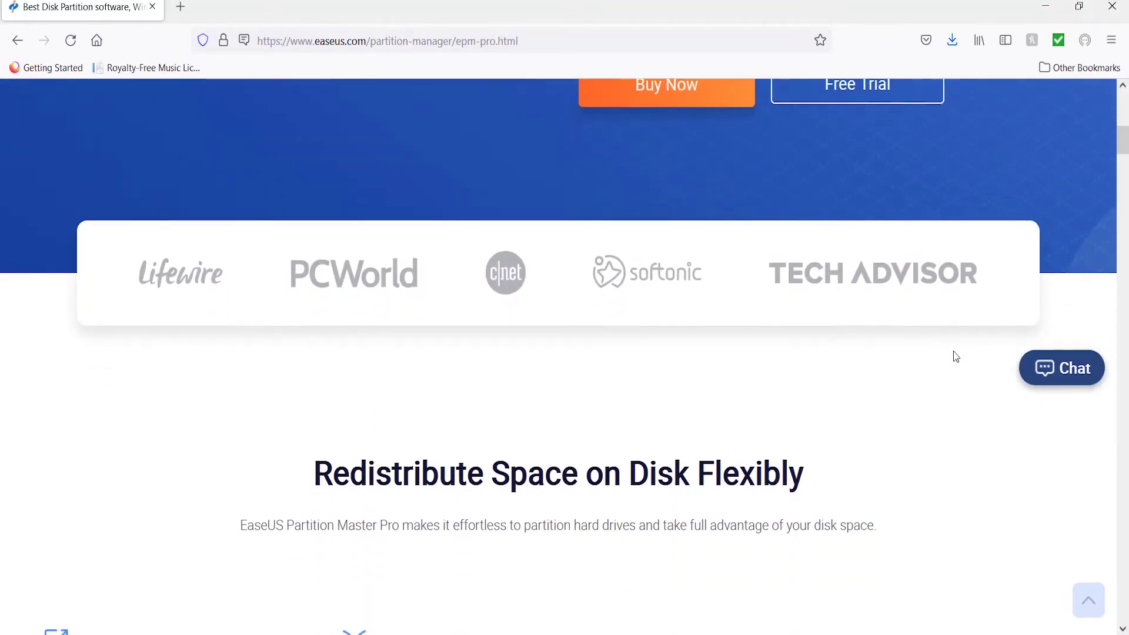
scroll(953, 352, "down", 1)
scroll(951, 351, "down", 2)
scroll(950, 352, "down", 2)
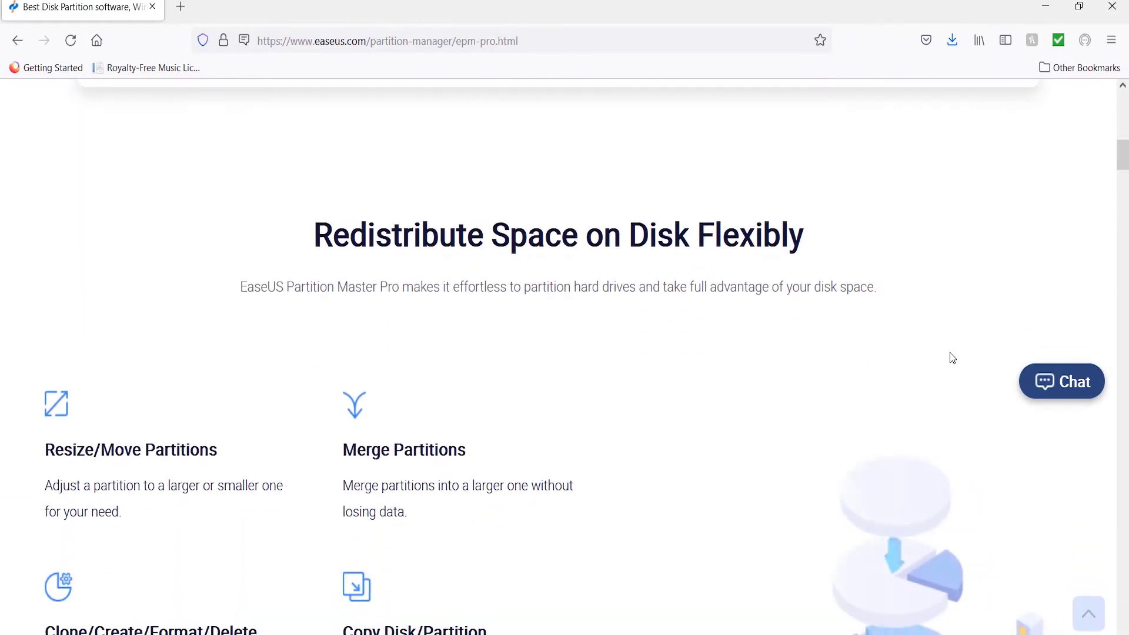
scroll(949, 352, "down", 2)
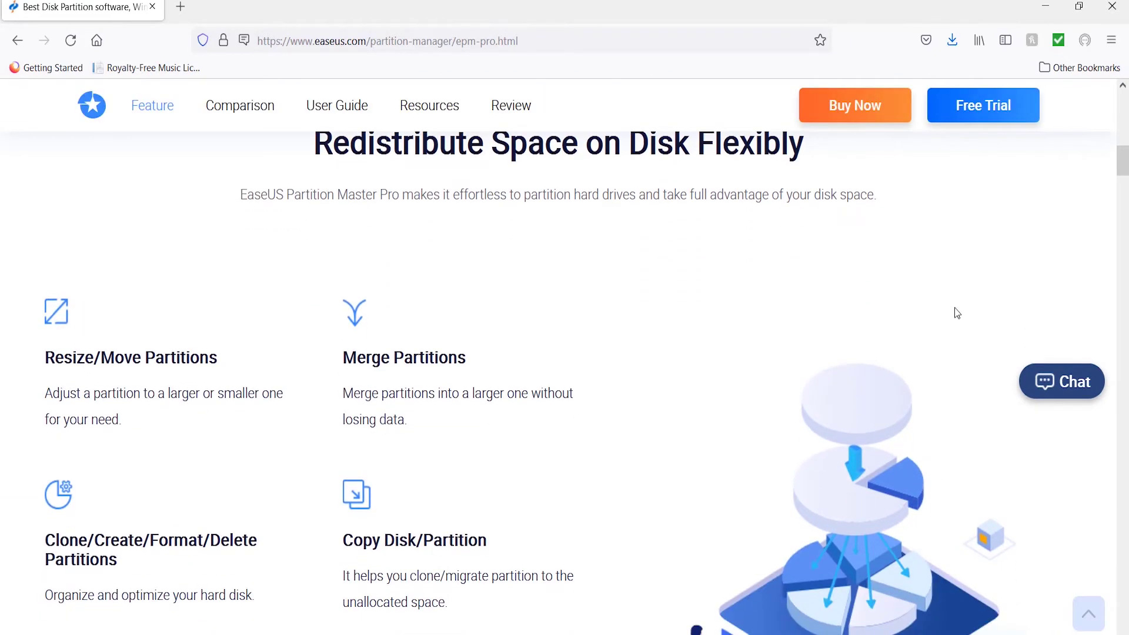
scroll(955, 309, "down", 1)
scroll(949, 309, "down", 2)
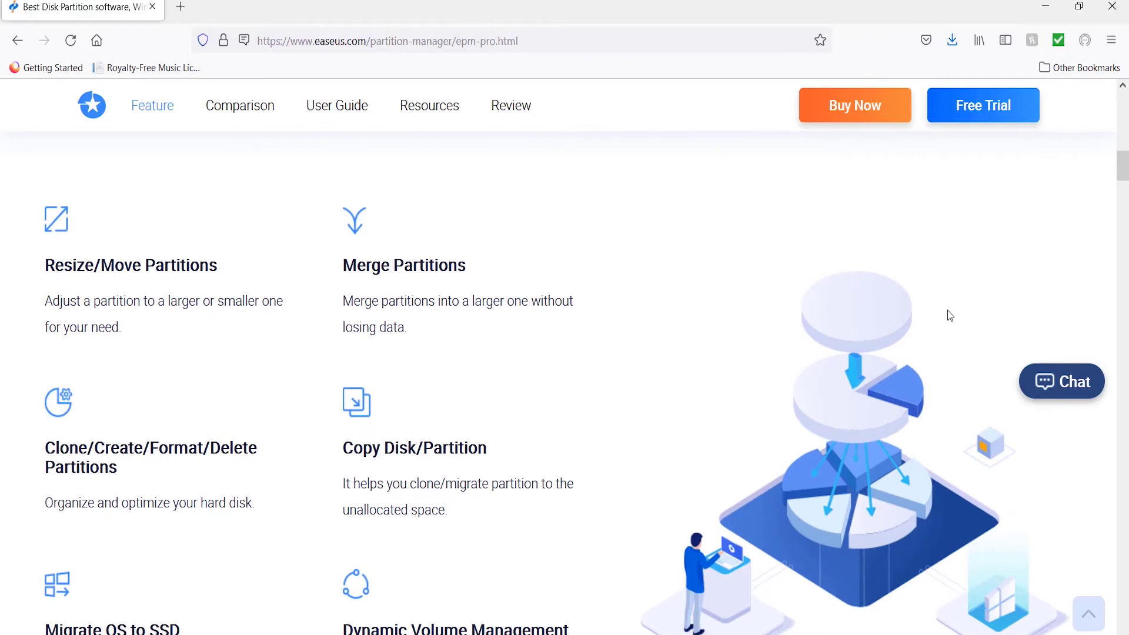
scroll(947, 309, "down", 2)
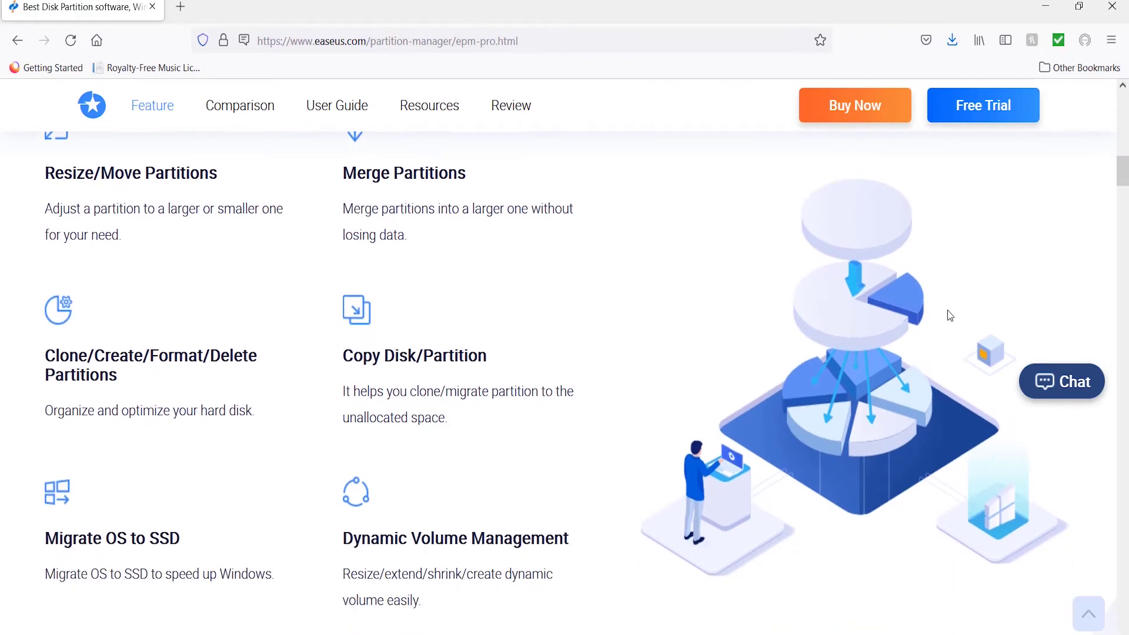
scroll(918, 549, "down", 2)
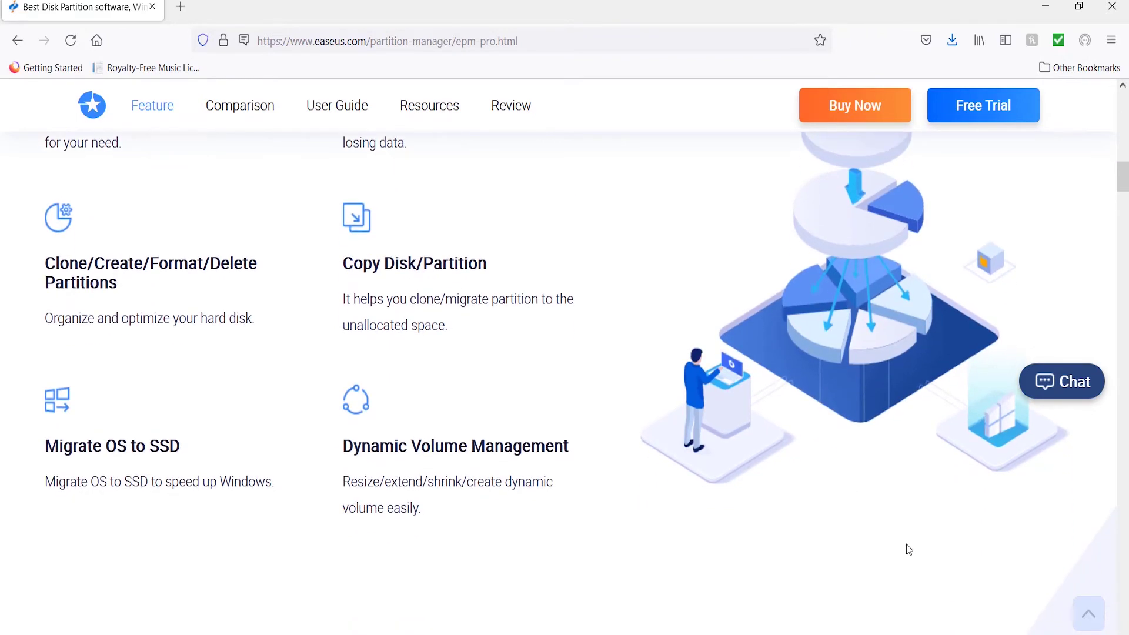
scroll(894, 494, "down", 2)
scroll(894, 500, "down", 2)
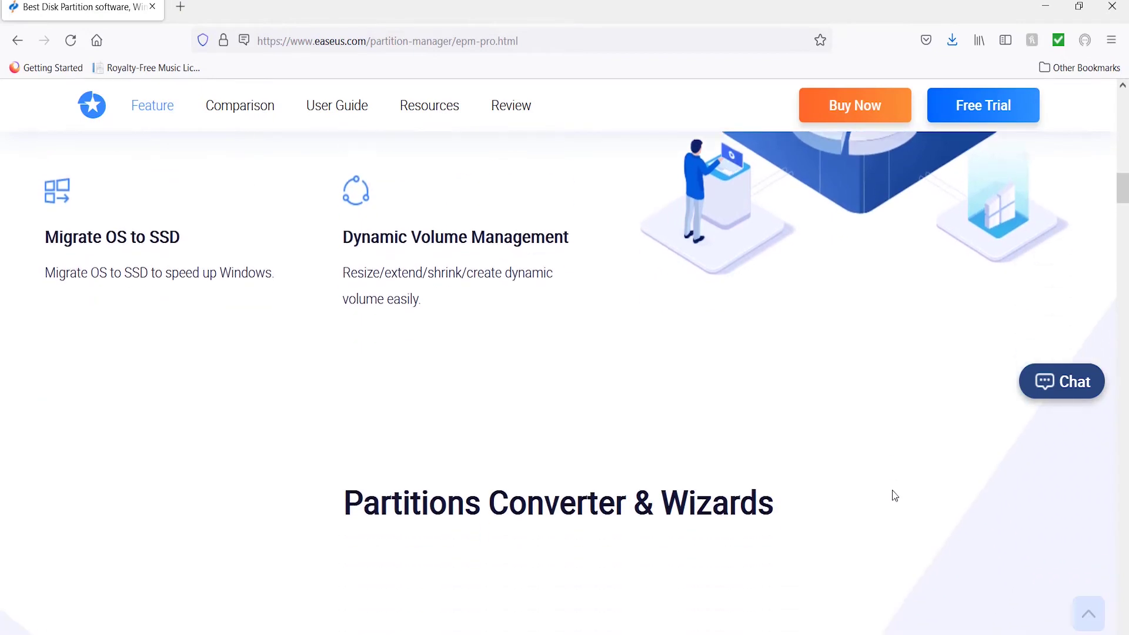
scroll(893, 499, "down", 1)
scroll(891, 494, "down", 1)
scroll(889, 493, "down", 2)
scroll(890, 488, "down", 1)
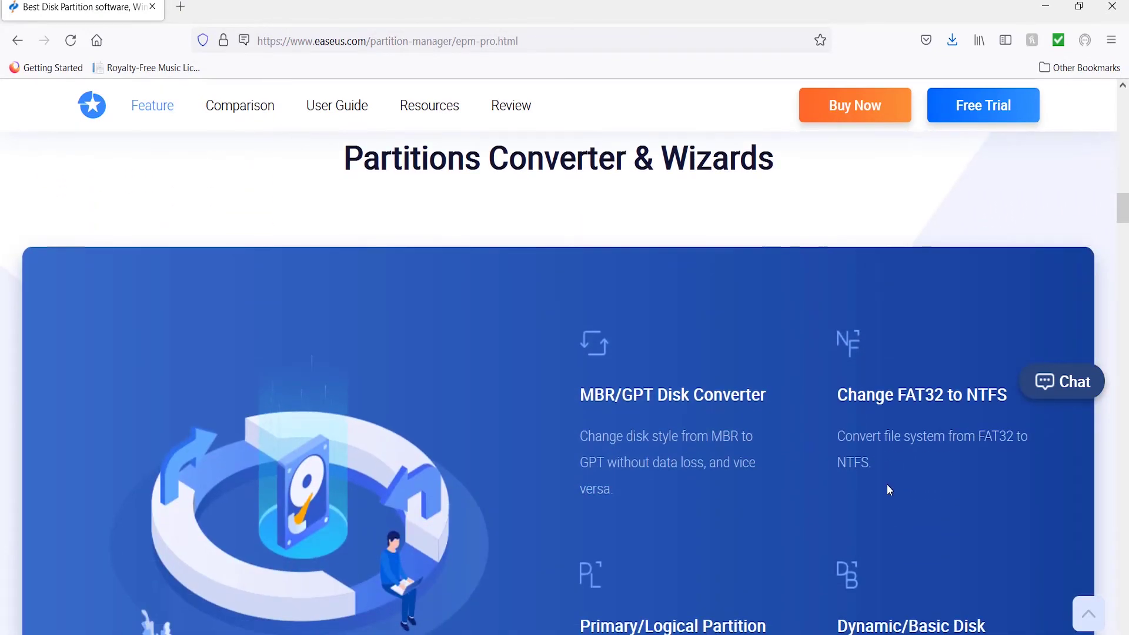
scroll(886, 484, "down", 2)
scroll(887, 479, "down", 2)
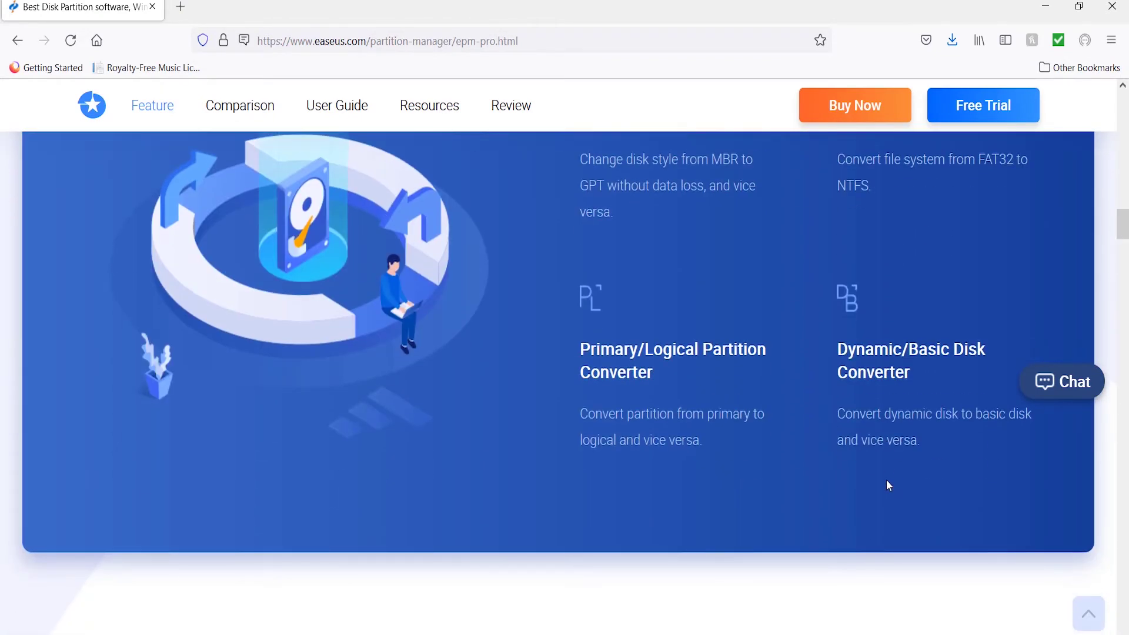
scroll(887, 484, "down", 3)
scroll(886, 484, "down", 2)
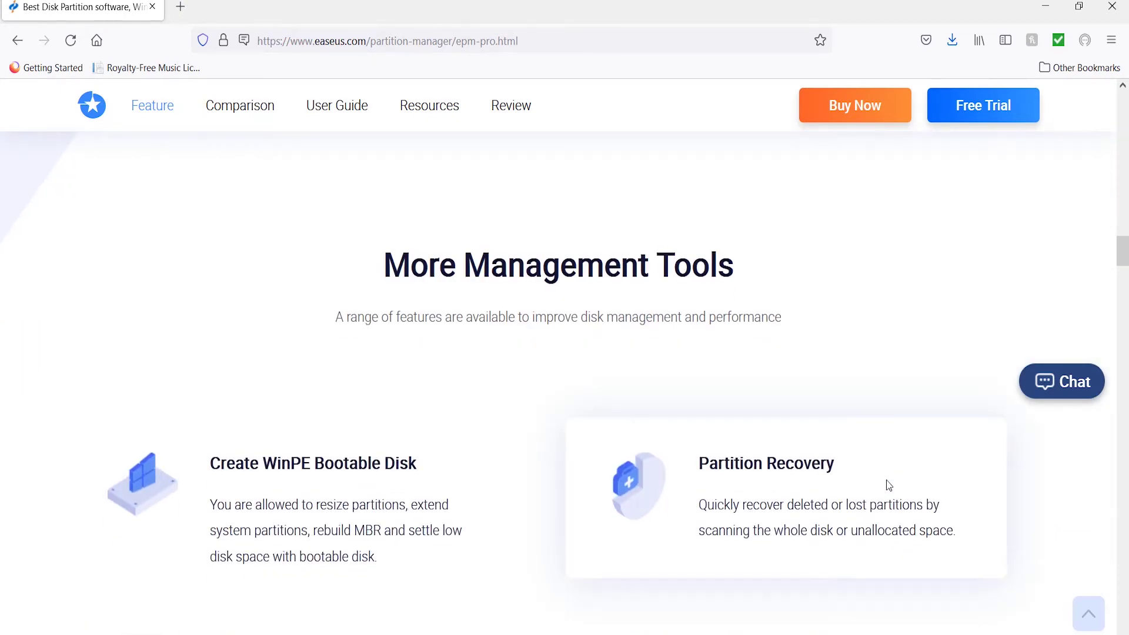
scroll(886, 480, "down", 1)
scroll(886, 481, "down", 1)
scroll(886, 480, "down", 1)
scroll(886, 480, "down", 3)
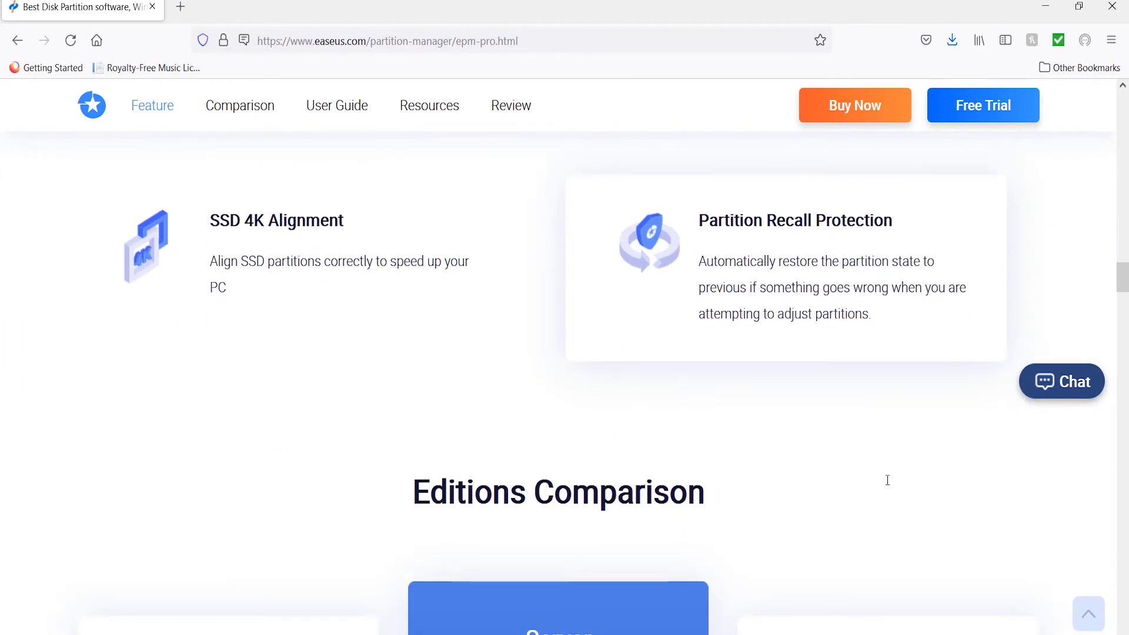
scroll(887, 480, "down", 1)
scroll(886, 480, "up", 4)
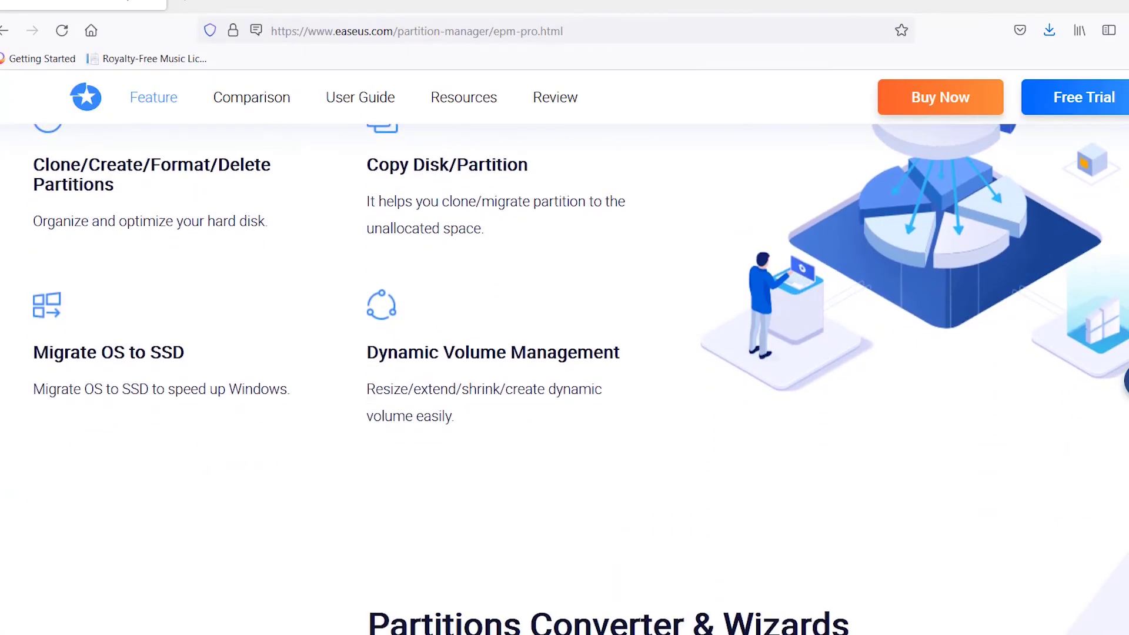
scroll(564, 352, "down", 8)
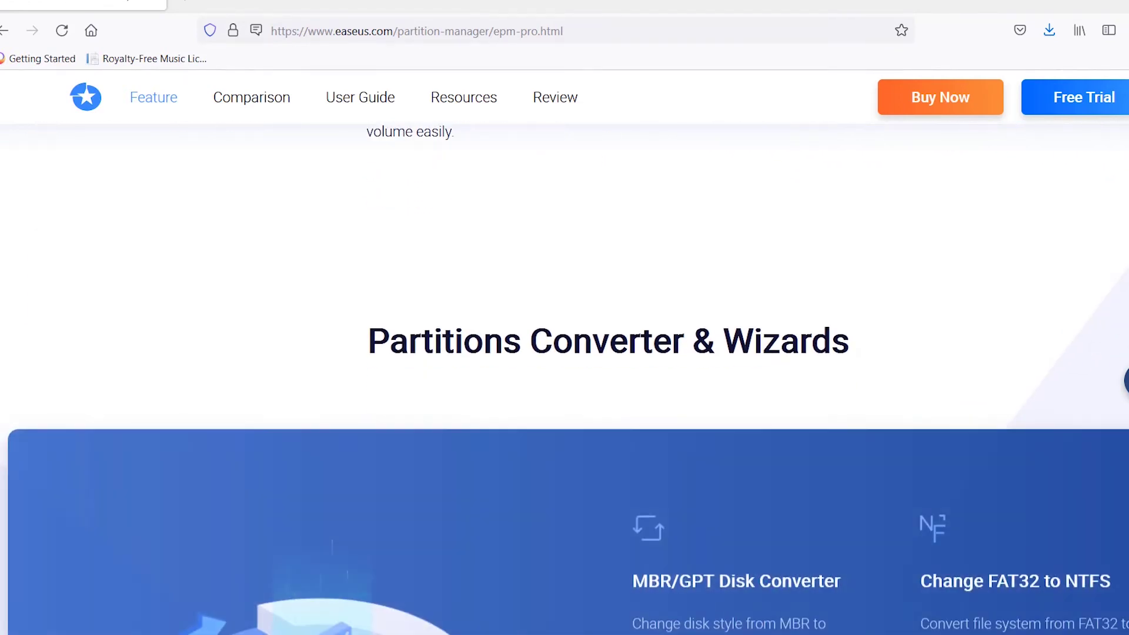
scroll(565, 354, "down", 5)
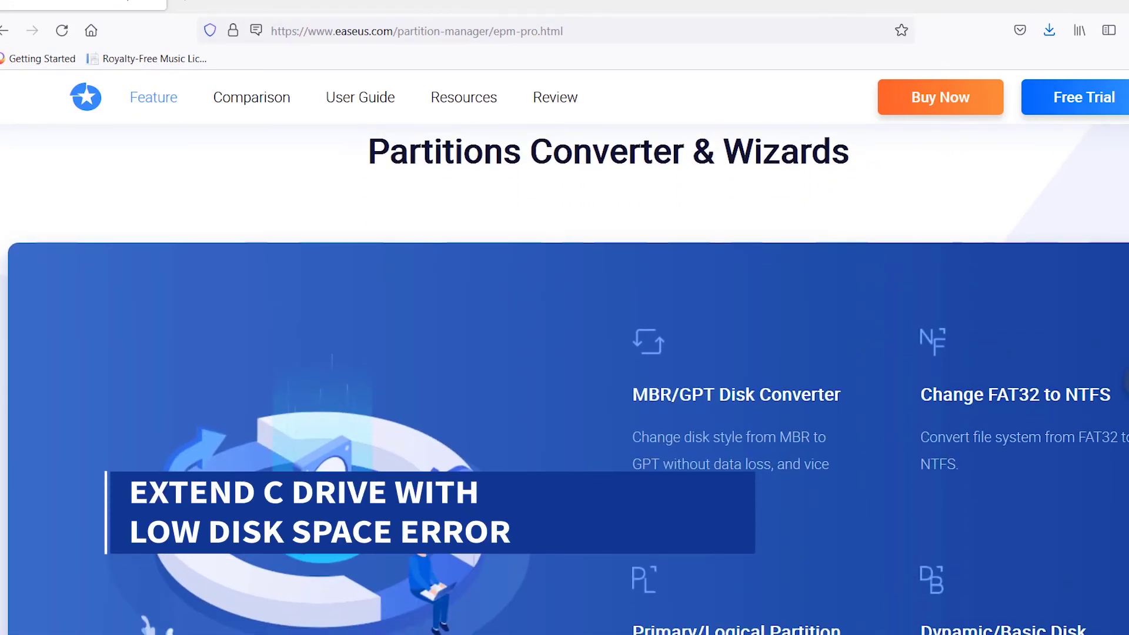
scroll(565, 354, "down", 2)
scroll(565, 353, "down", 2)
scroll(564, 353, "down", 2)
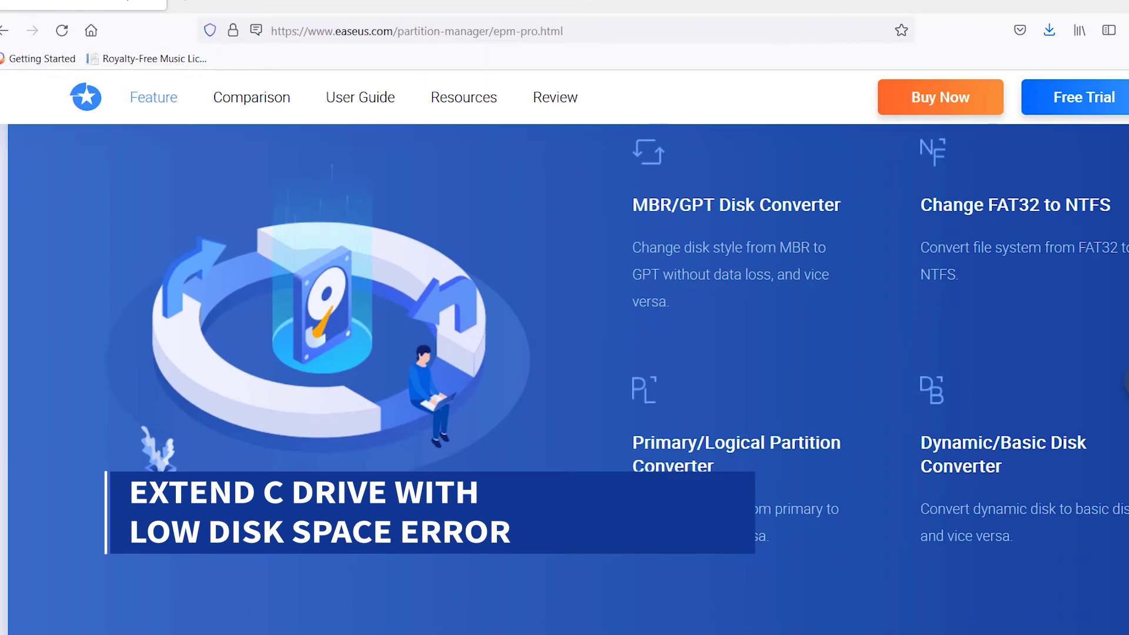
scroll(564, 353, "down", 2)
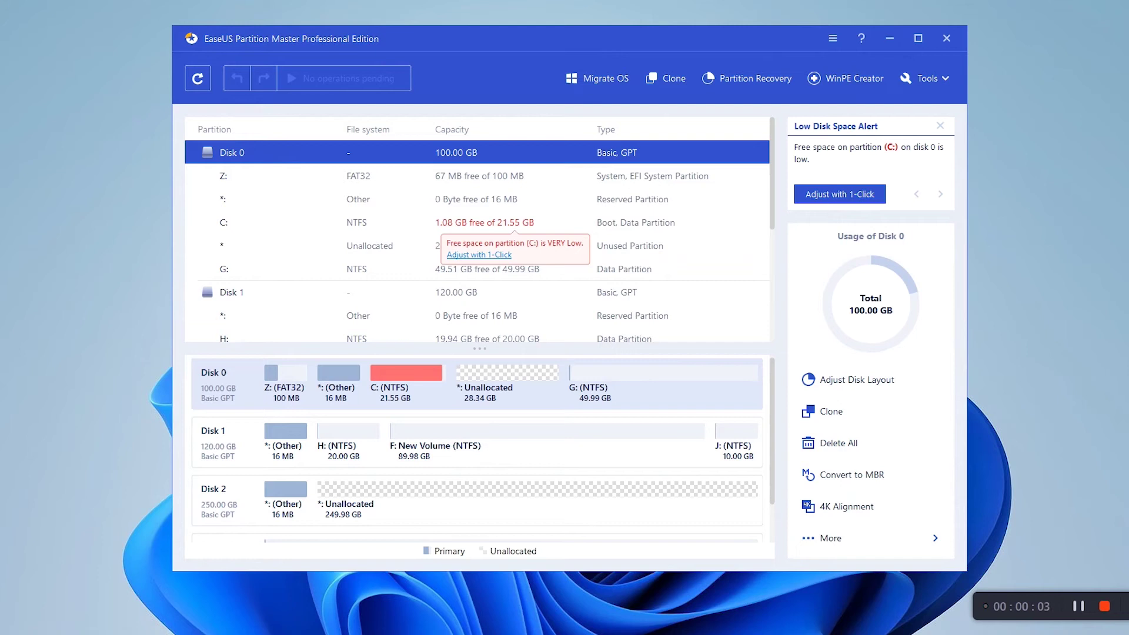
Accept Smart Space Adjustment's 32.33 GB extension of C:, then undo it with Ctrl+Z
left_click(478, 256)
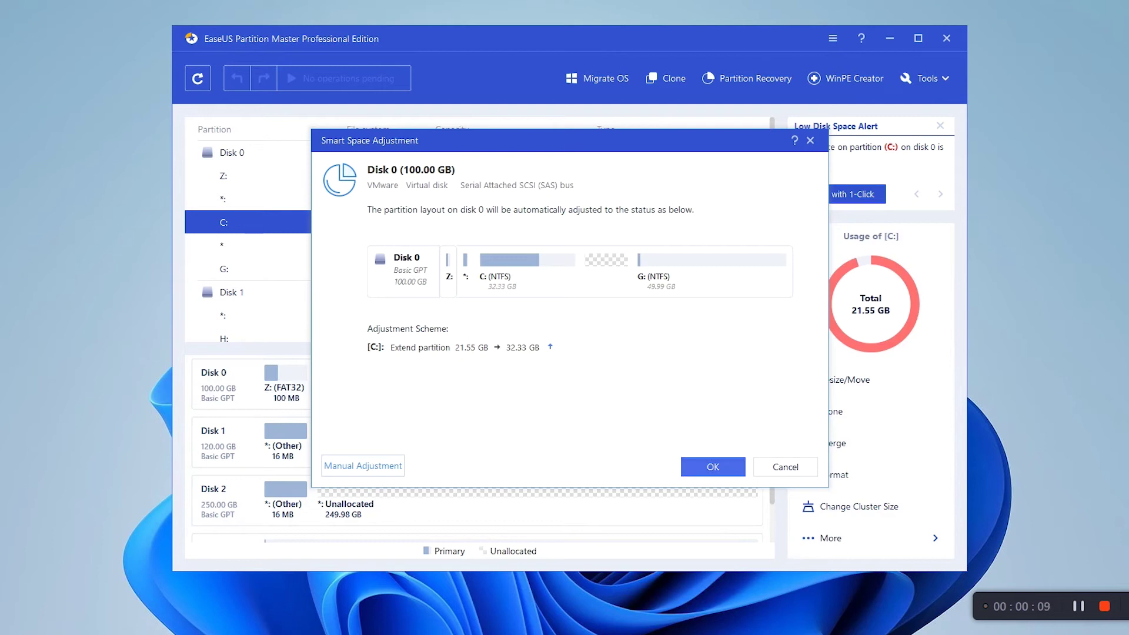
left_click(712, 467)
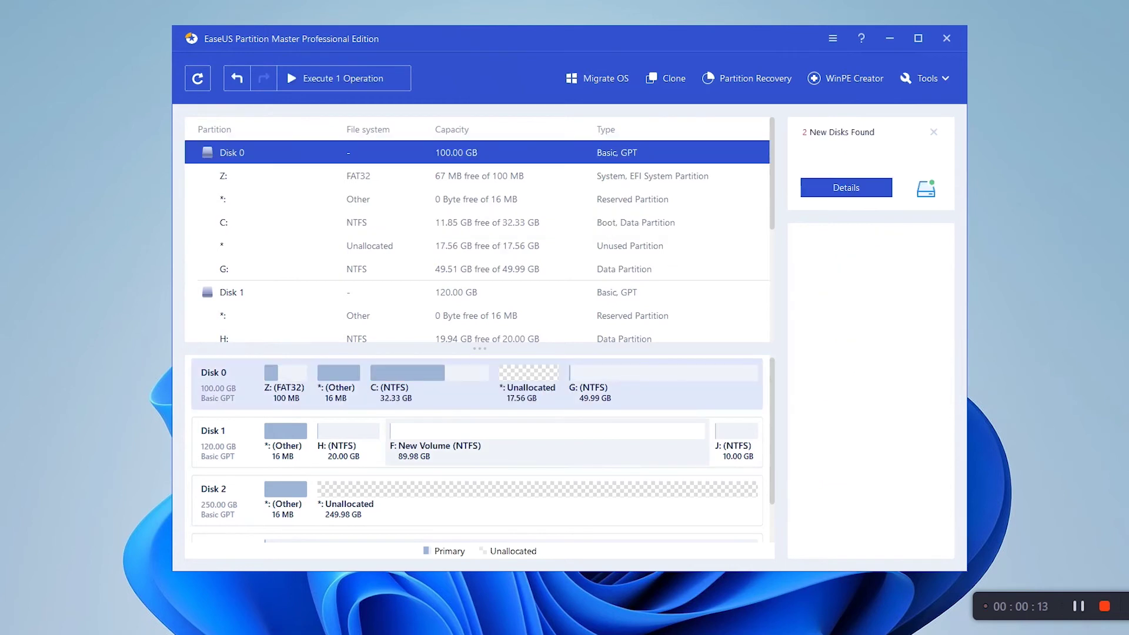
key("ctrl+z")
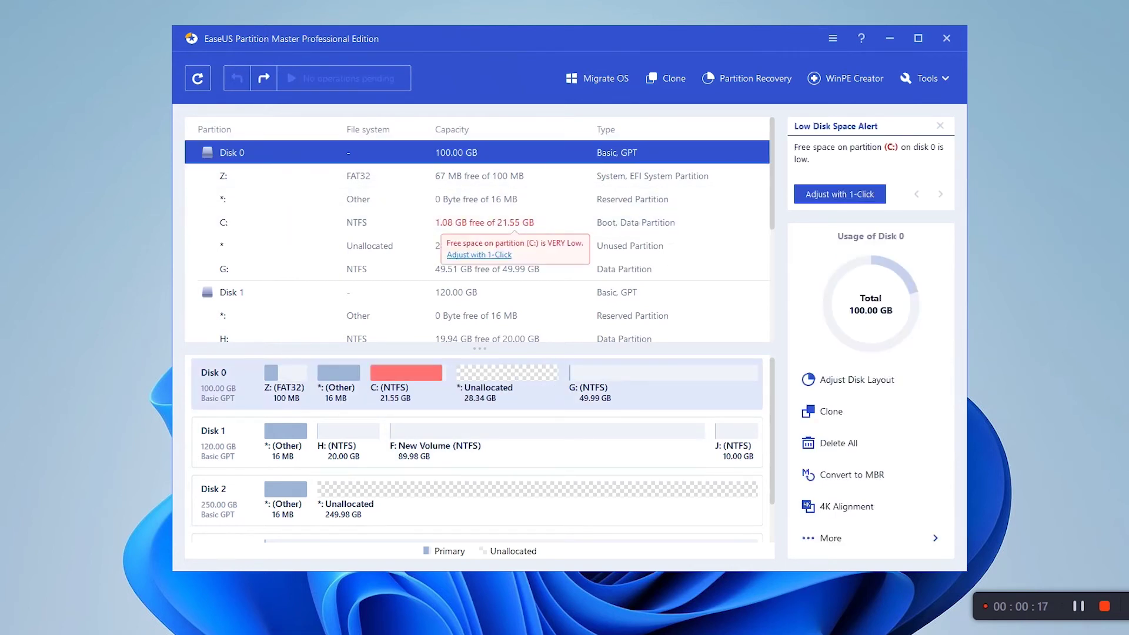
In Manual Adjustment, drag C: to 63.75 GB, shrinking G: to 36.13 GB
left_click(478, 255)
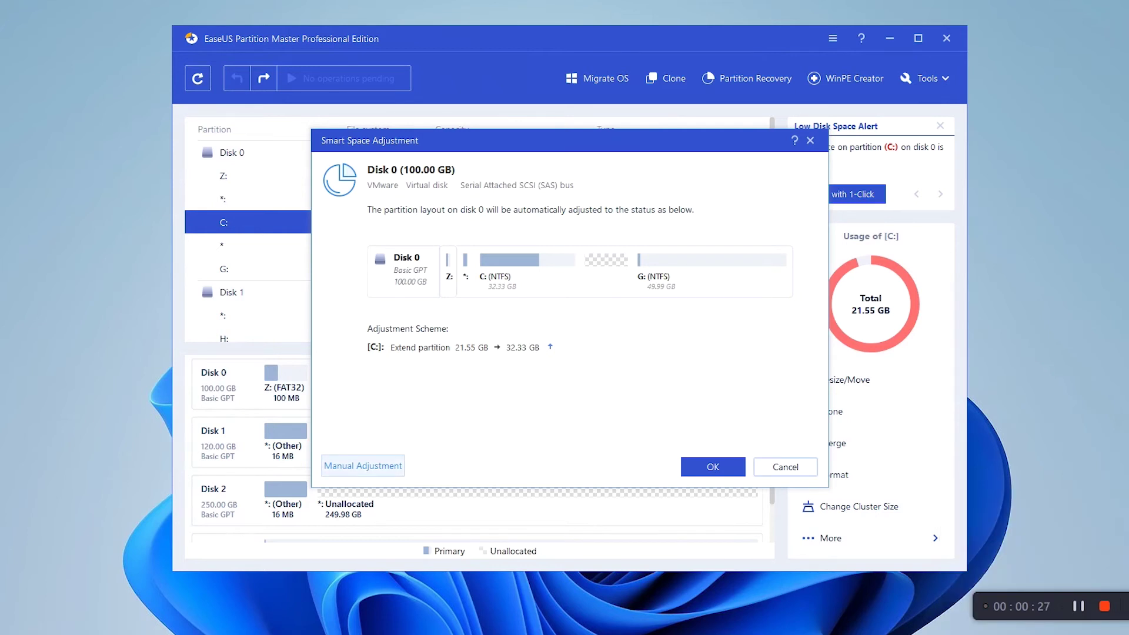
left_click(363, 466)
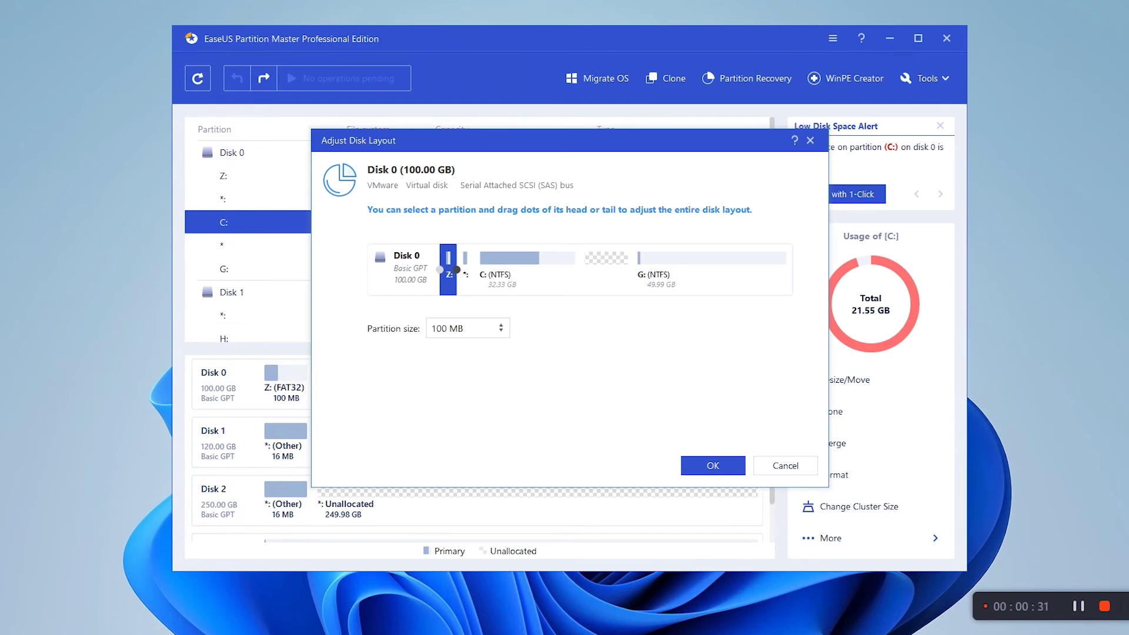
left_click(526, 269)
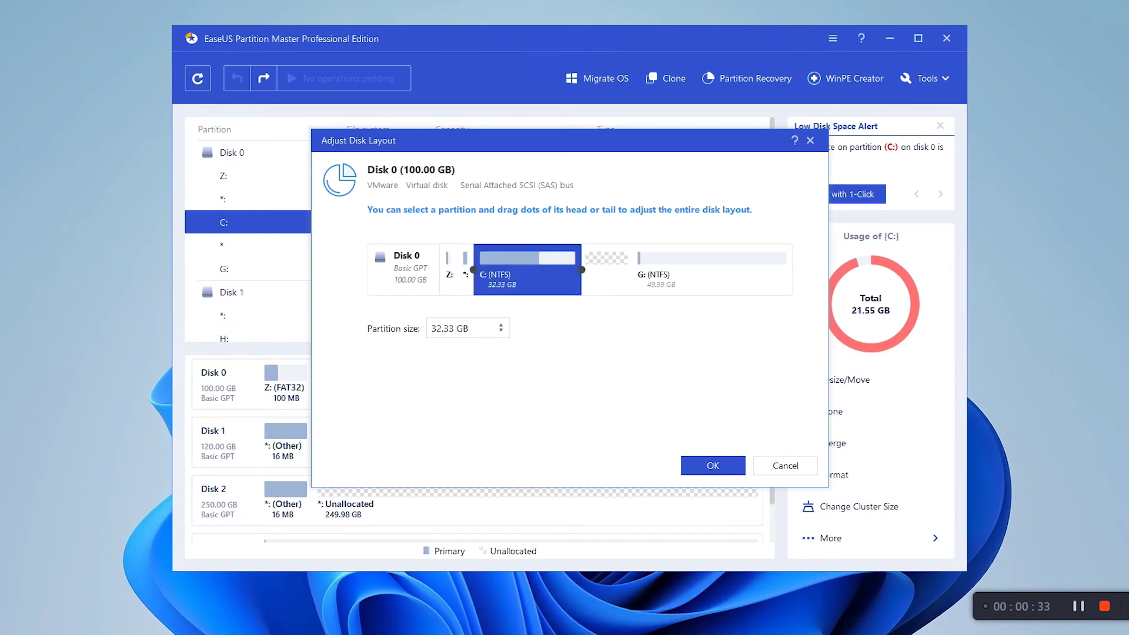
left_click_drag(581, 269, 643, 270)
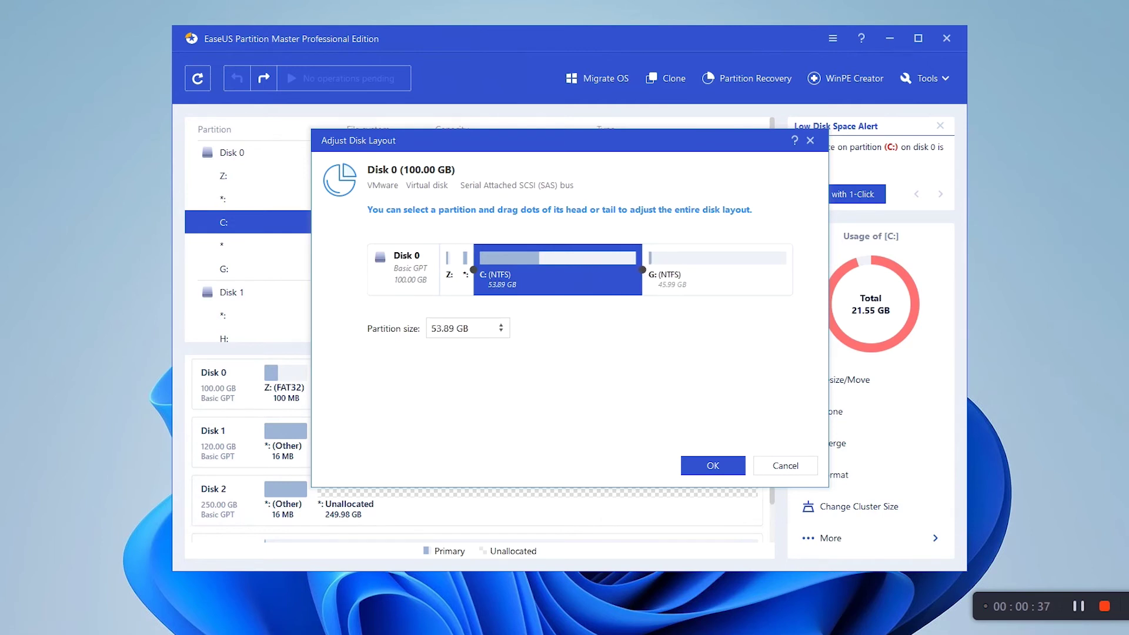
left_click_drag(643, 270, 670, 269)
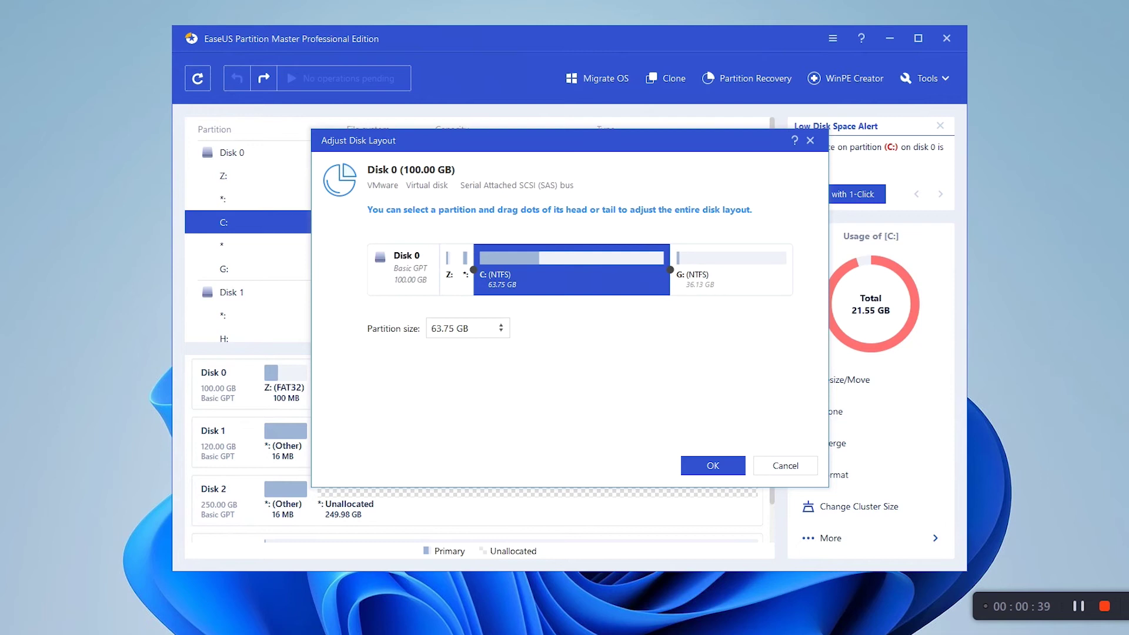
left_click(713, 465)
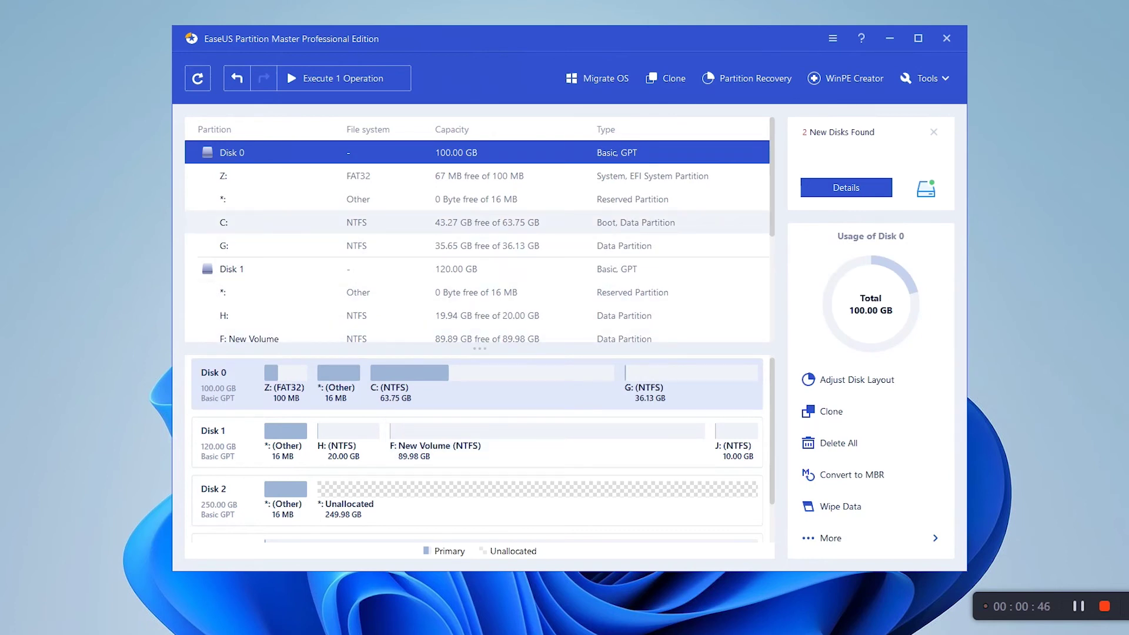
Apply the one pending resize operation for C: and G:
left_click(342, 78)
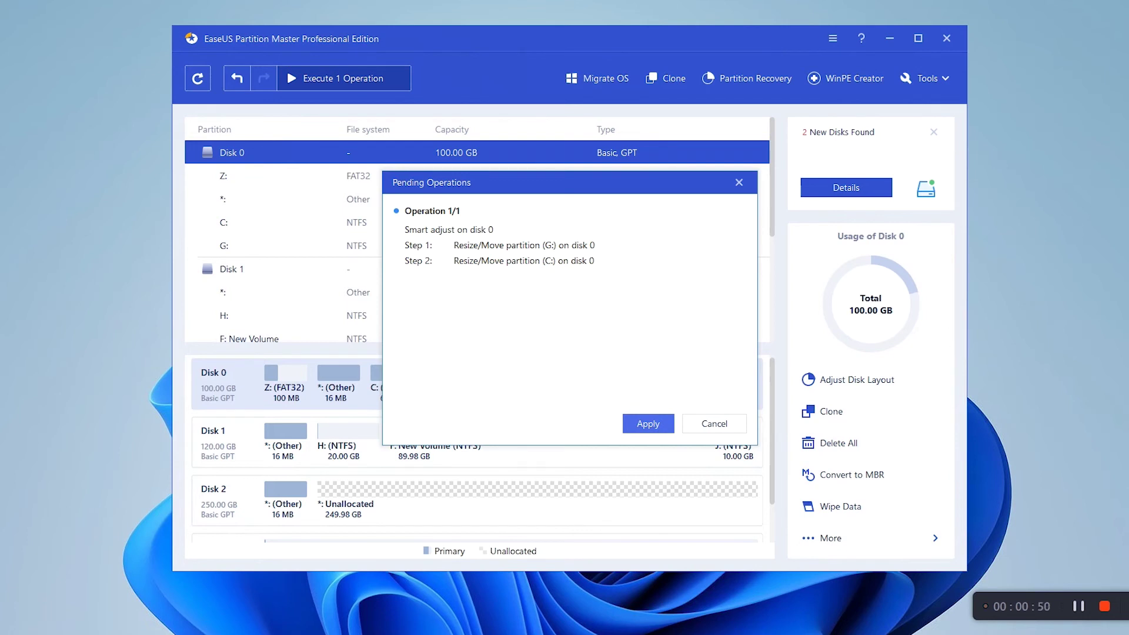
left_click(648, 423)
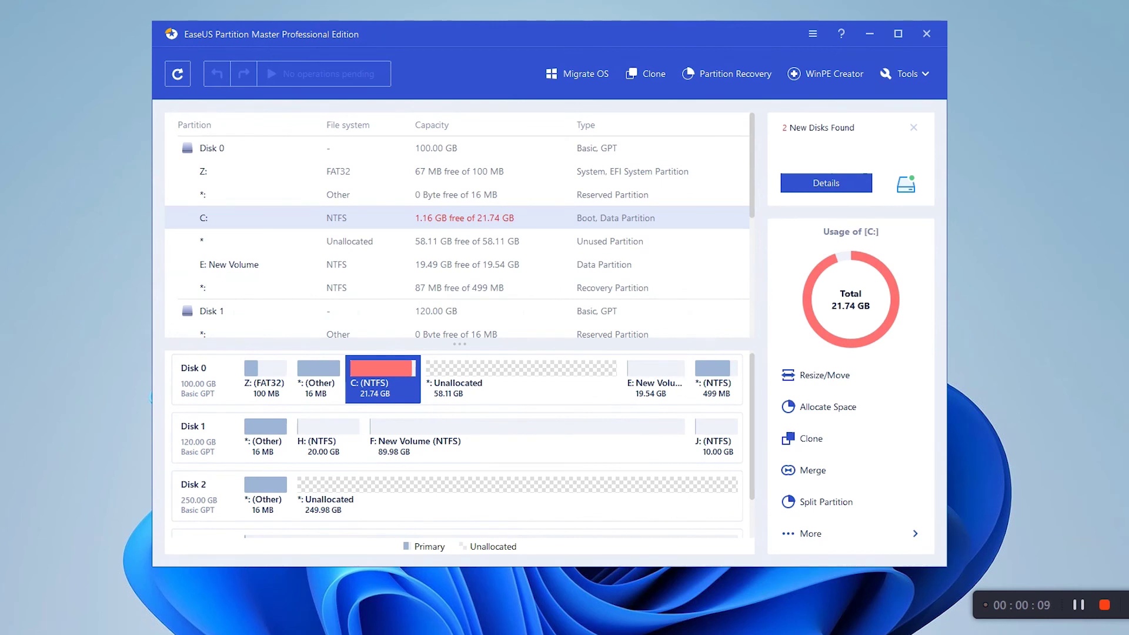
Resize C: to 49.89 GB with Resize/Move and apply the single pending operation
right_click(385, 217)
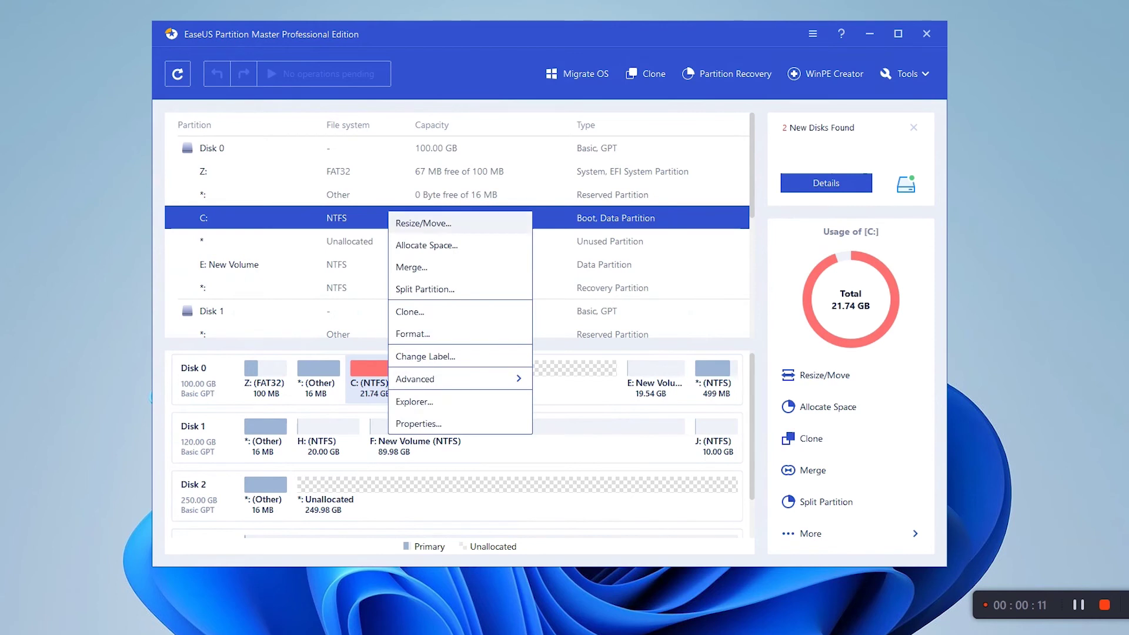
left_click(428, 222)
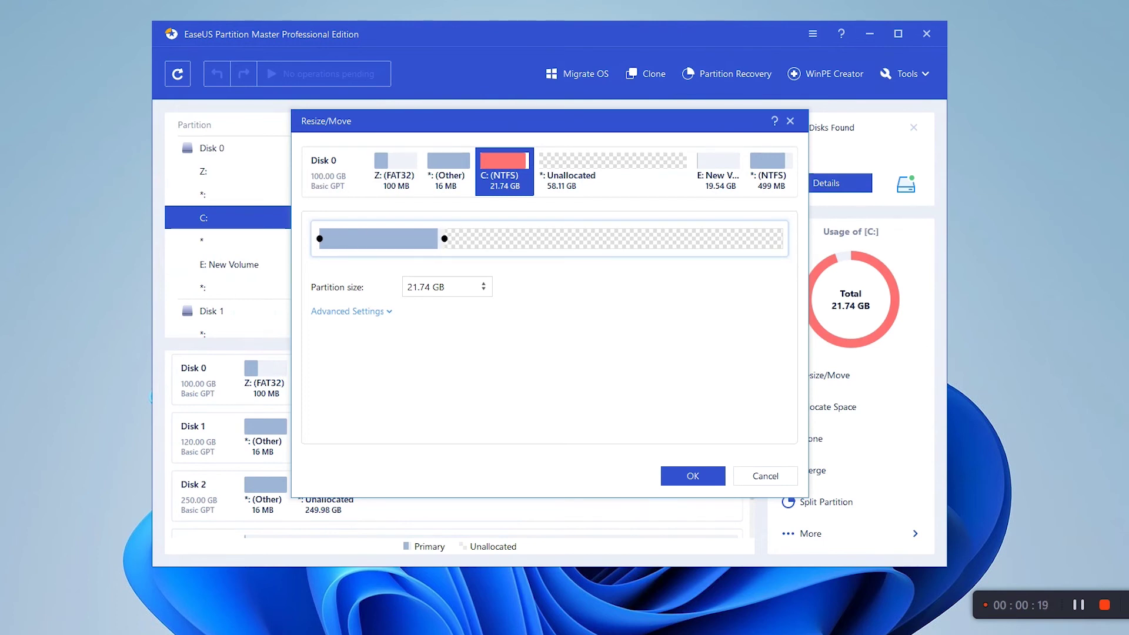
left_click_drag(443, 238, 606, 238)
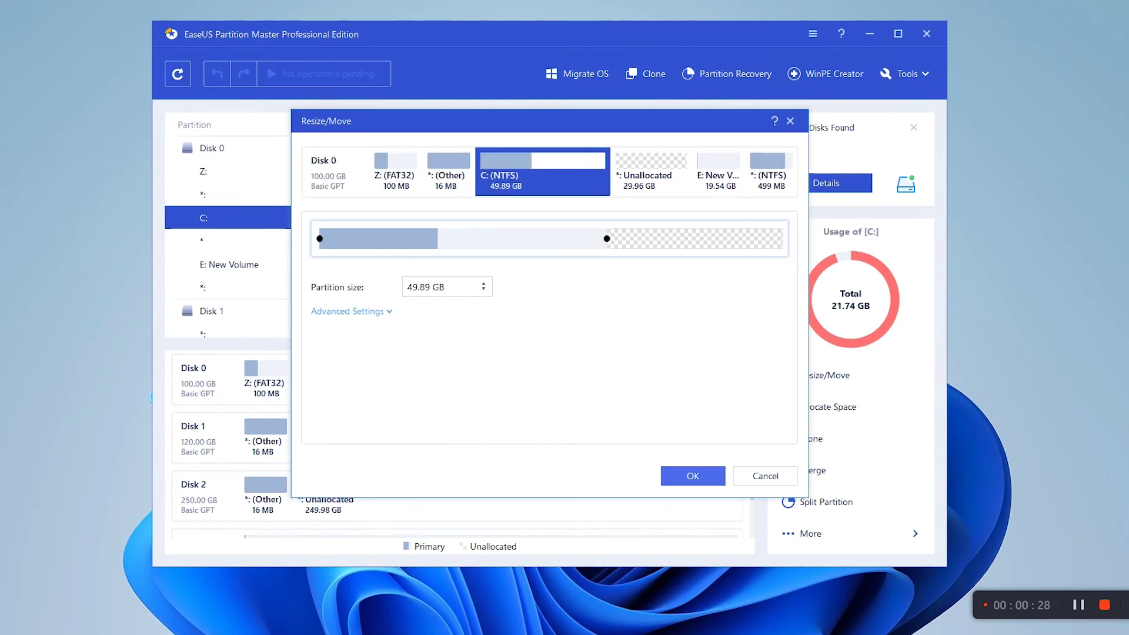
left_click(692, 475)
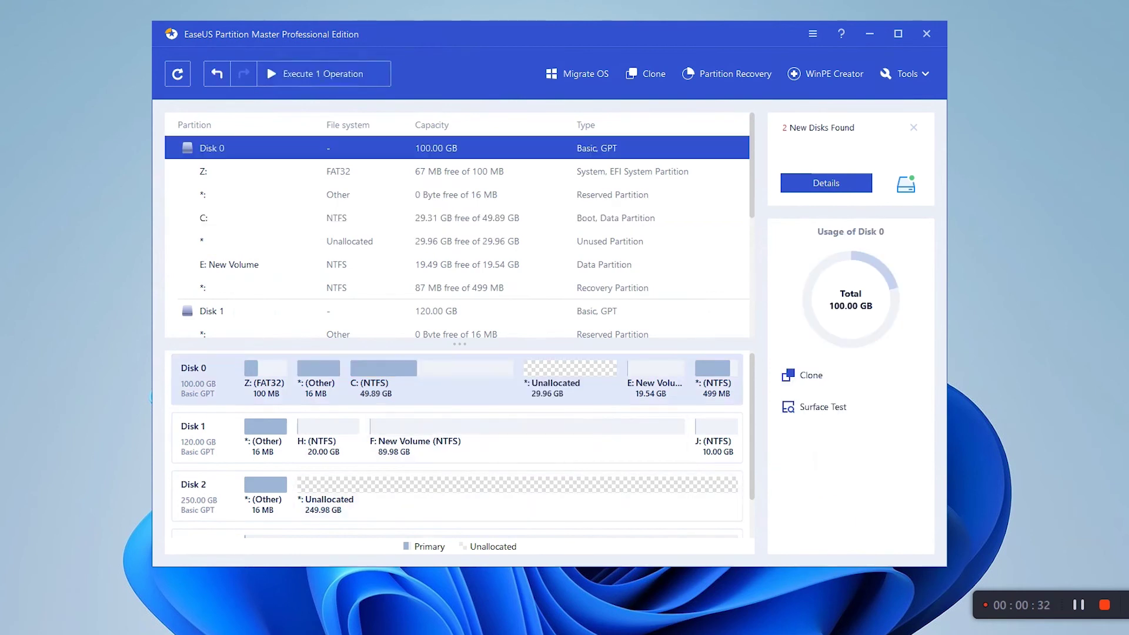
left_click(323, 73)
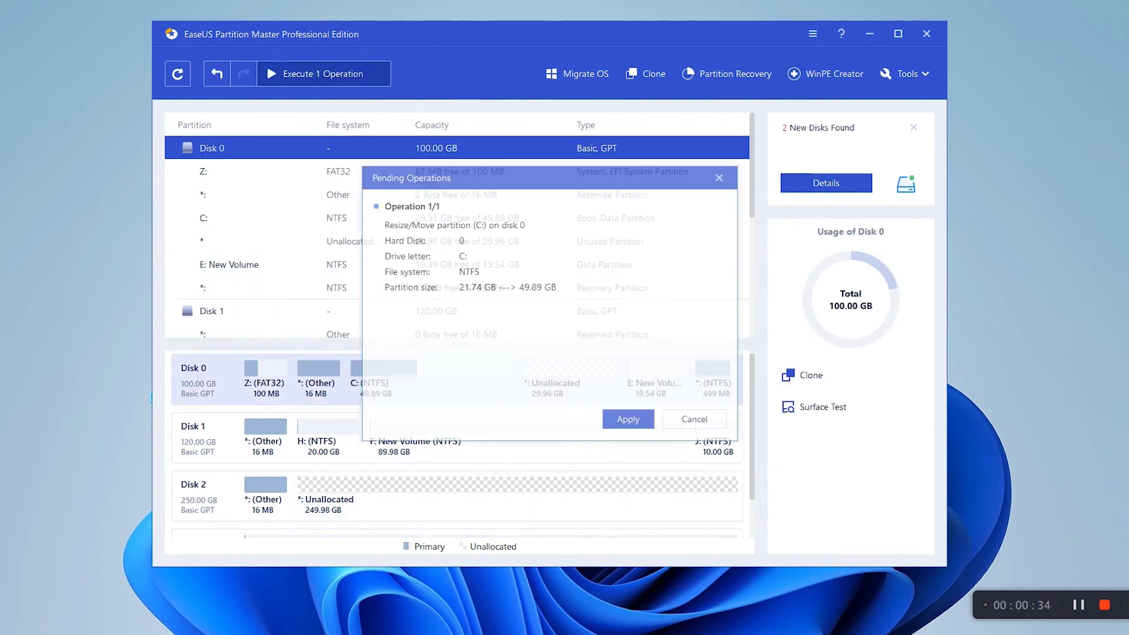
left_click(628, 419)
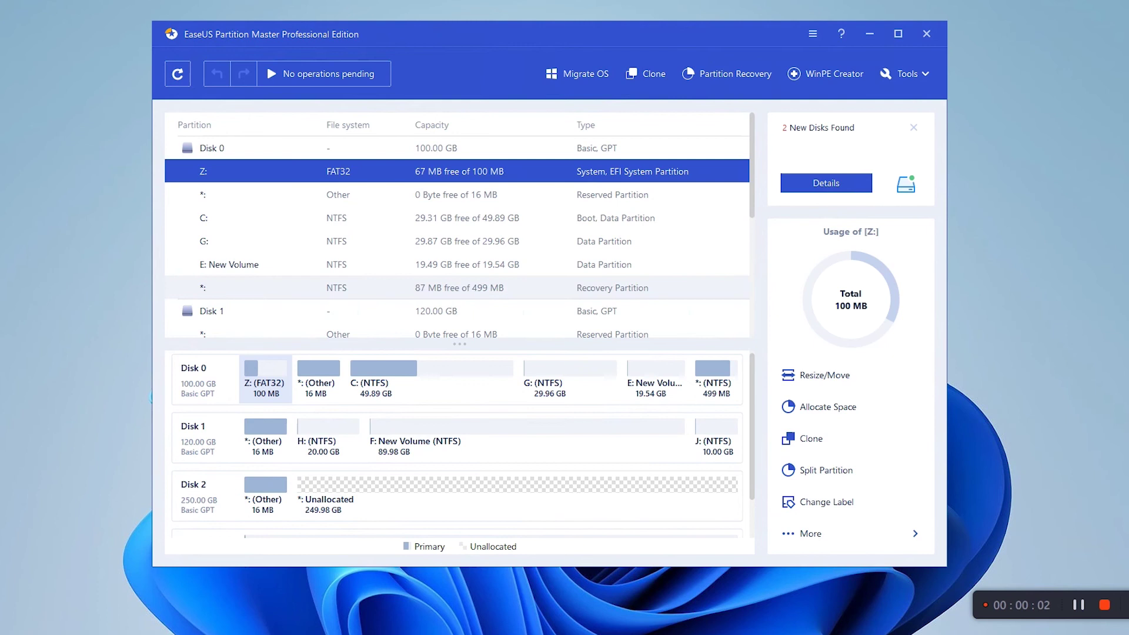
Use Allocate Space on G: to give C: 27.28 GB, leaving G: at 2.68 GB
left_click(458, 241)
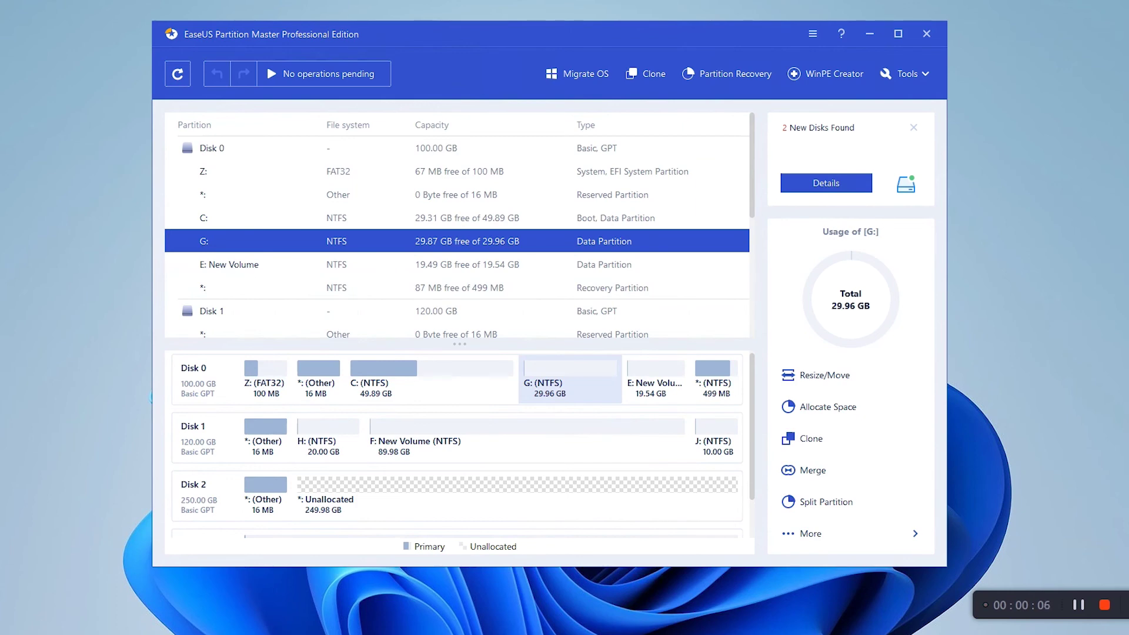
right_click(503, 241)
left_click(541, 274)
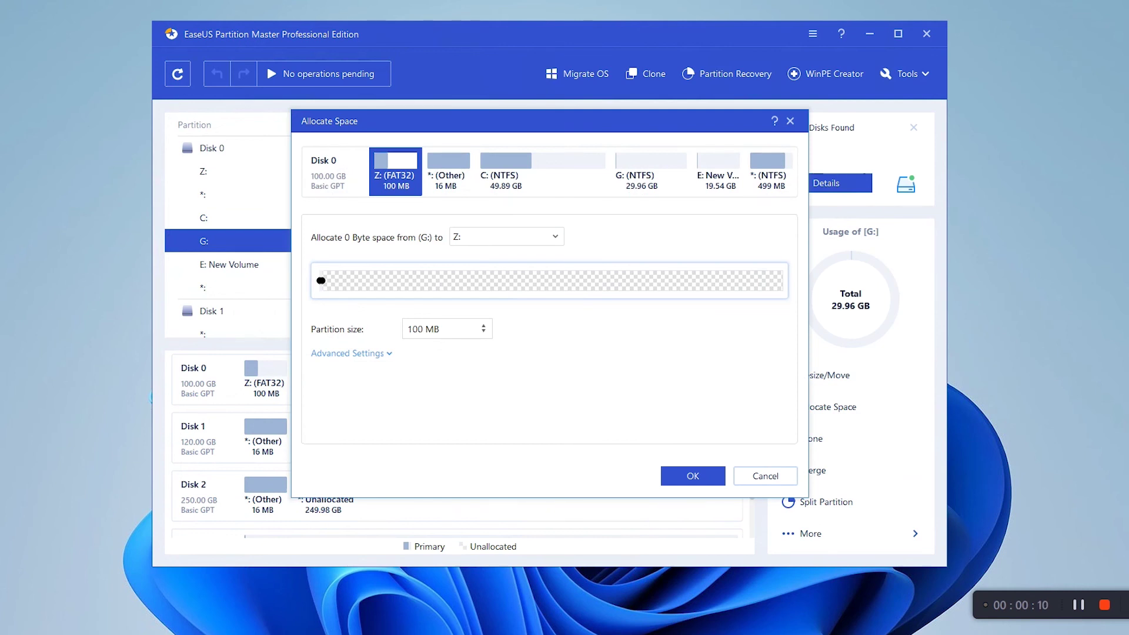
left_click(506, 237)
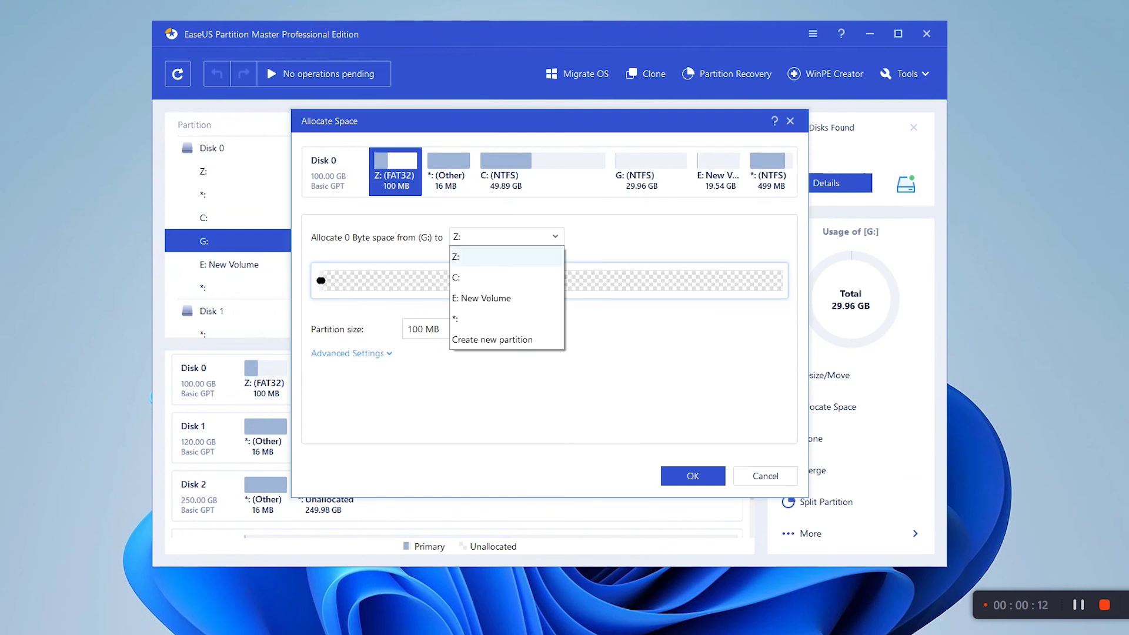
left_click(494, 275)
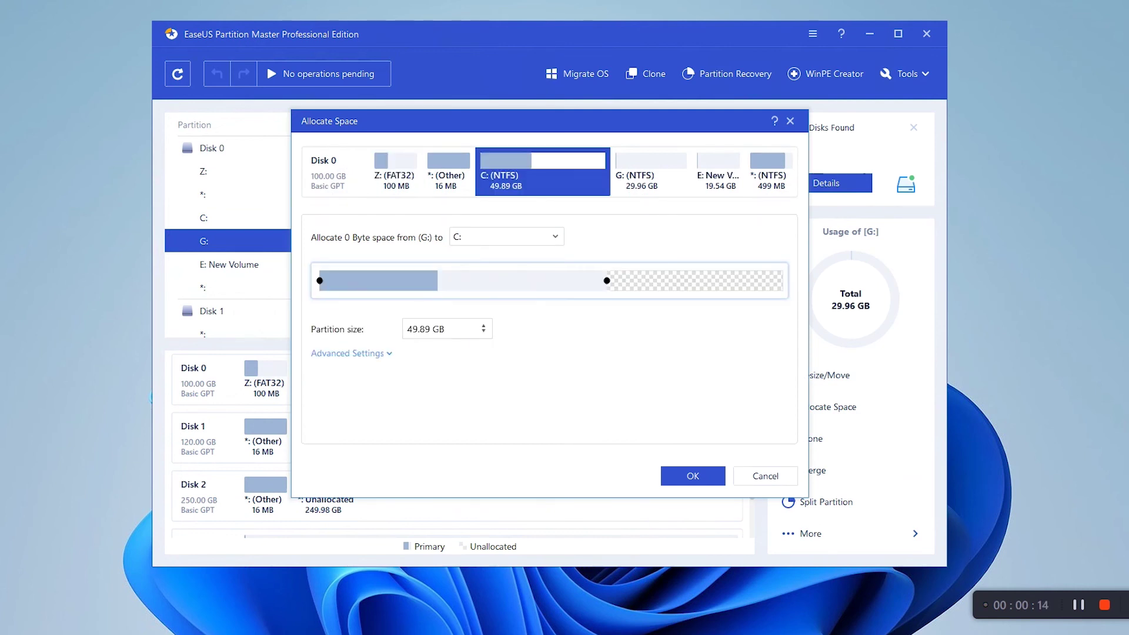
left_click_drag(607, 281, 779, 281)
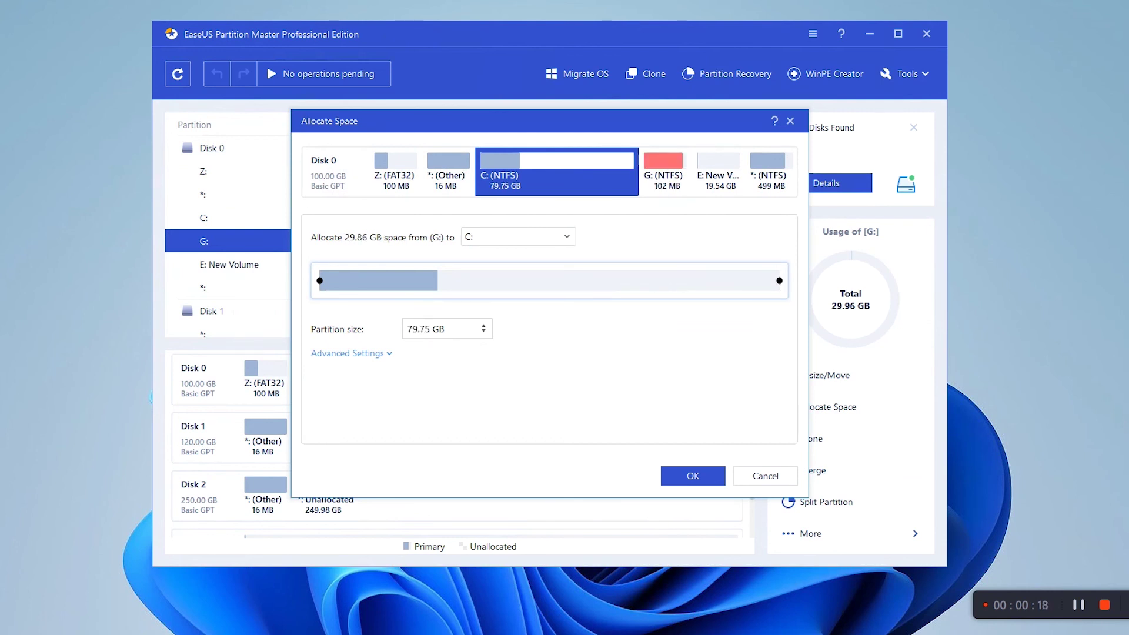
left_click_drag(778, 281, 764, 280)
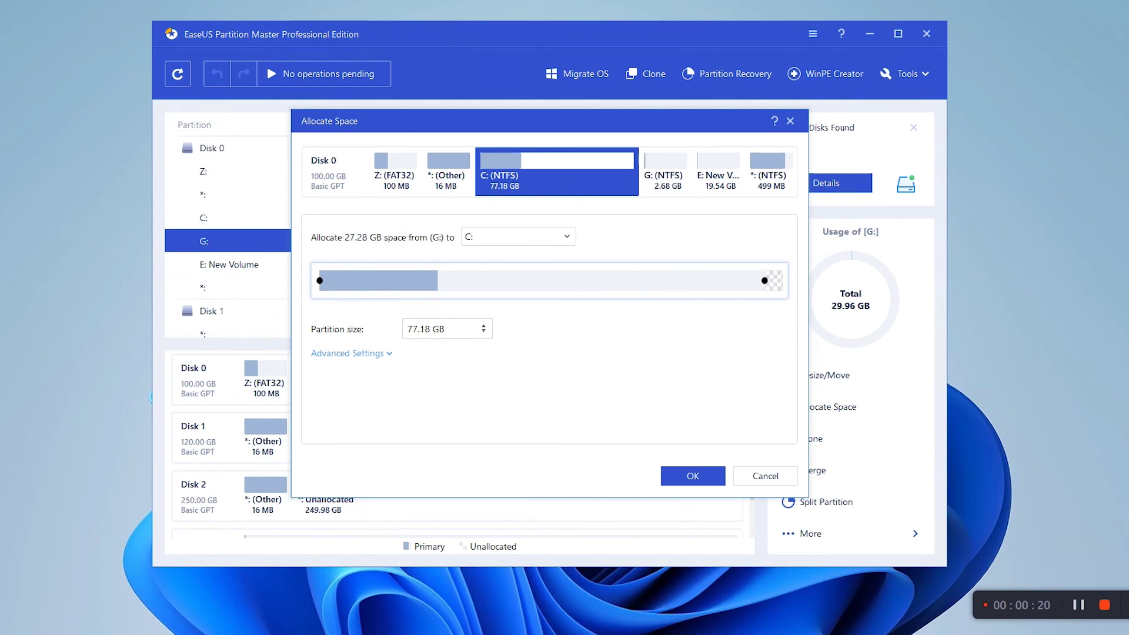
left_click(692, 476)
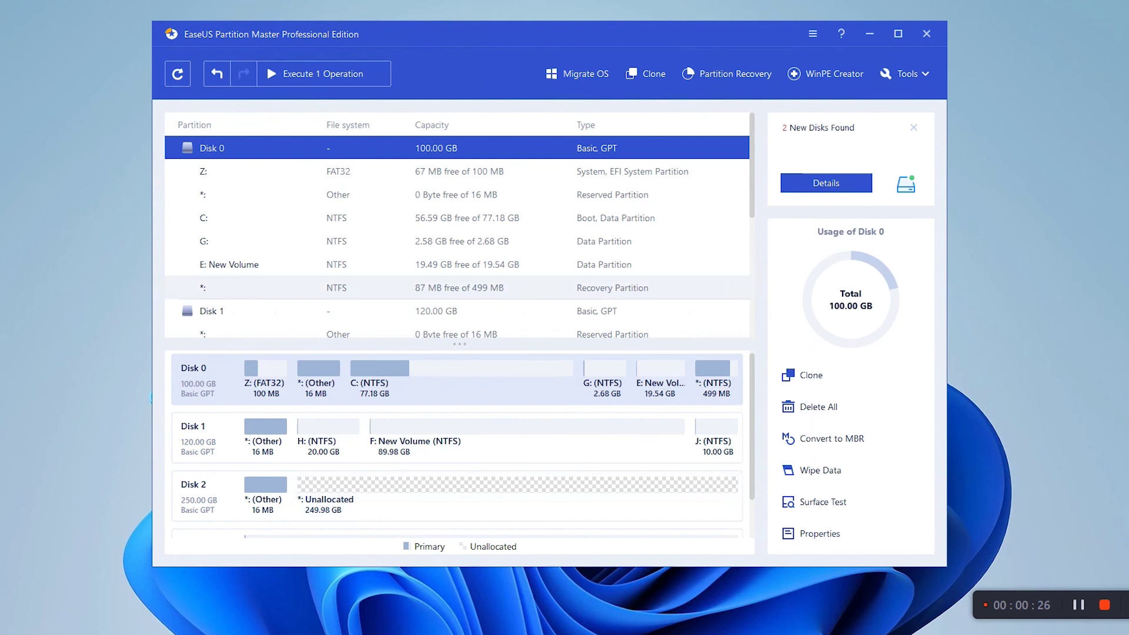
Open Pending Operations to review the G:-to-C: allocation and its reboot requirement
left_click(323, 73)
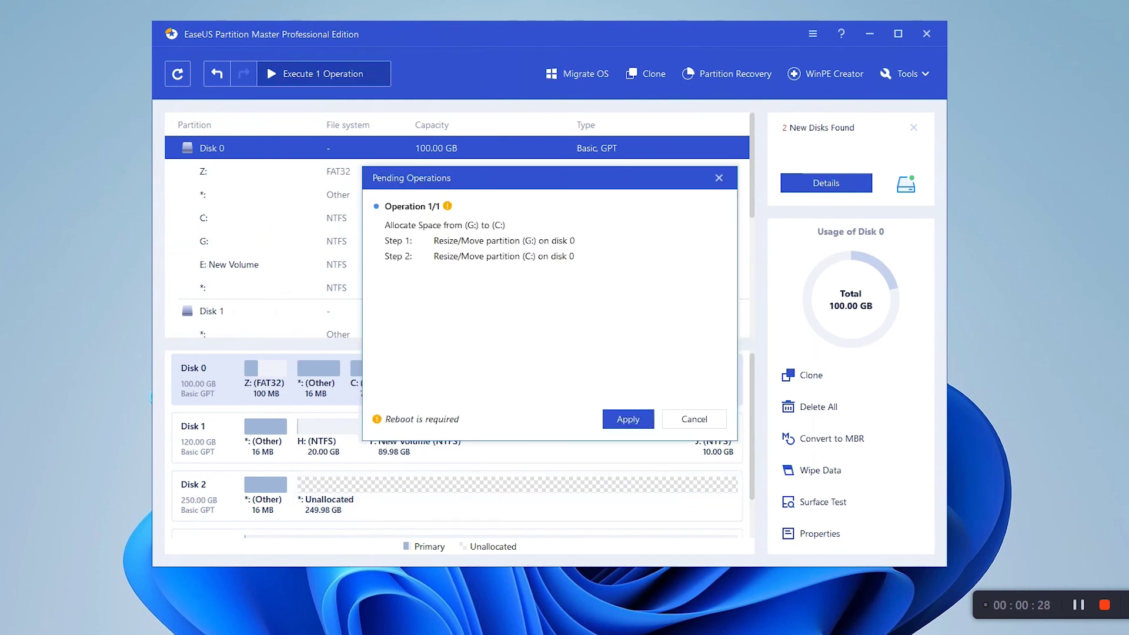